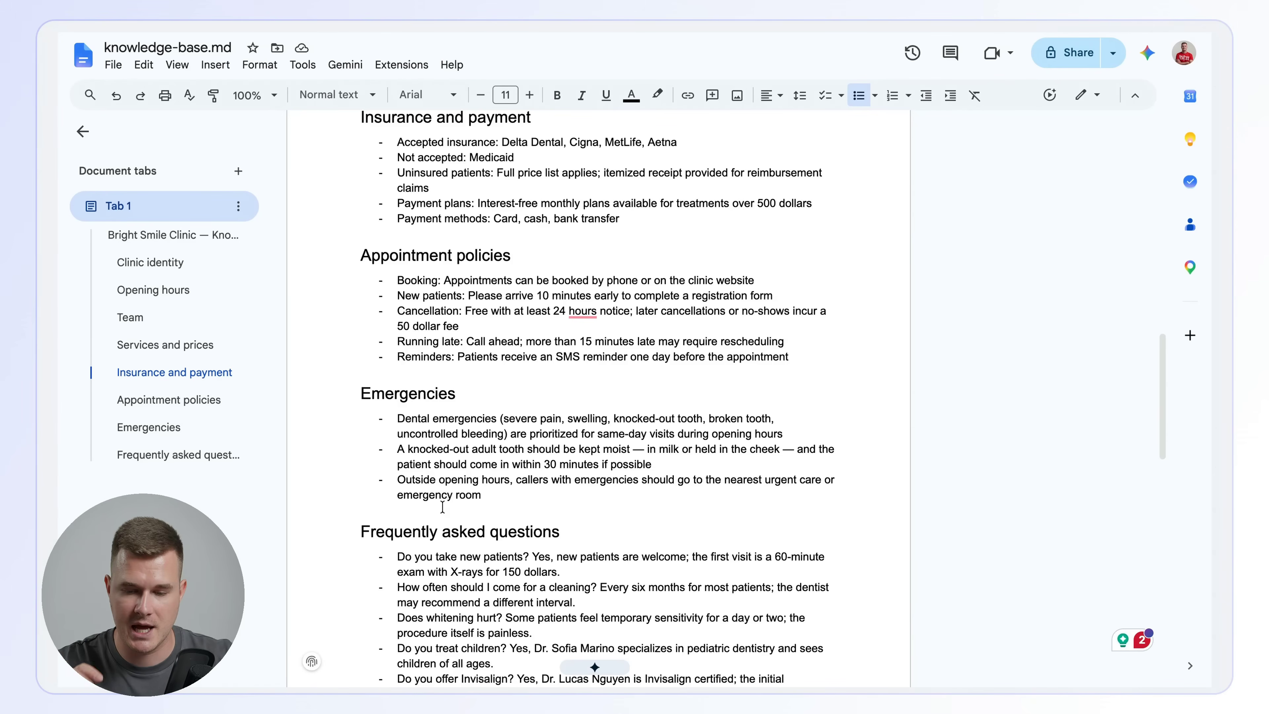
scroll(442, 506, "down", 5)
scroll(427, 503, "up", 18)
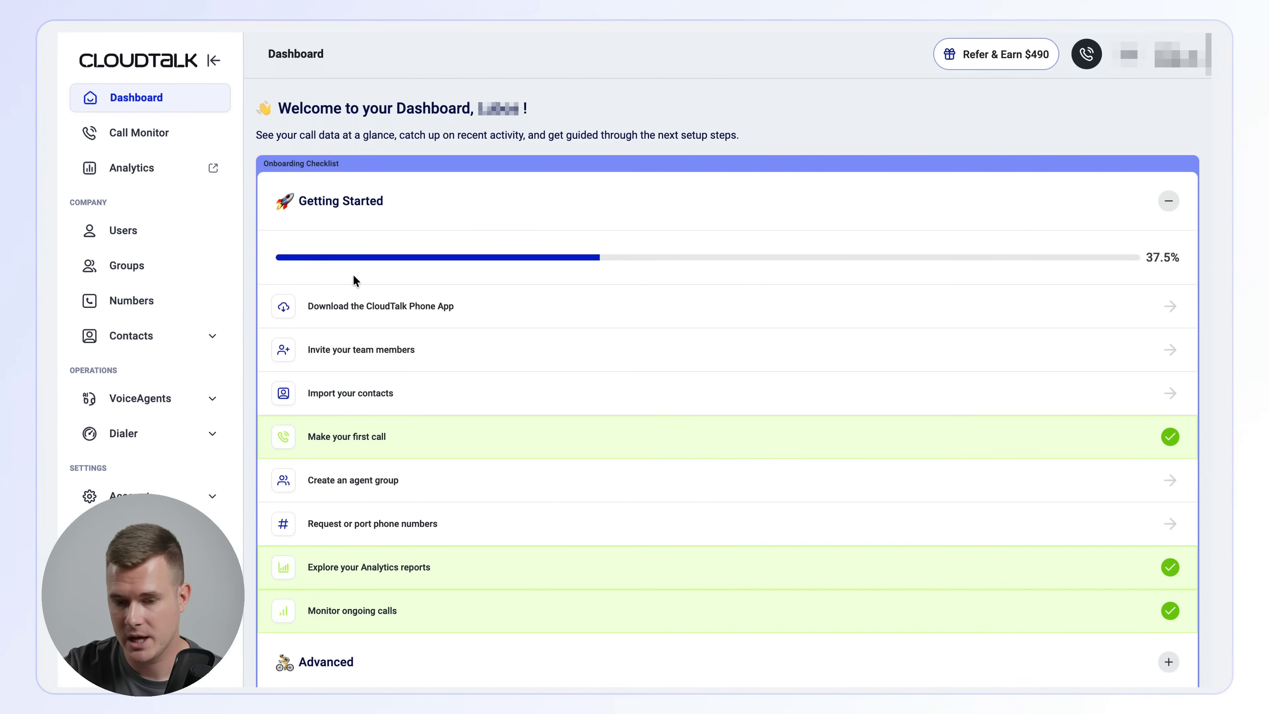
- Switch to CloudTalk and start a new VoiceAgent of the Custom type
left_click(149, 400)
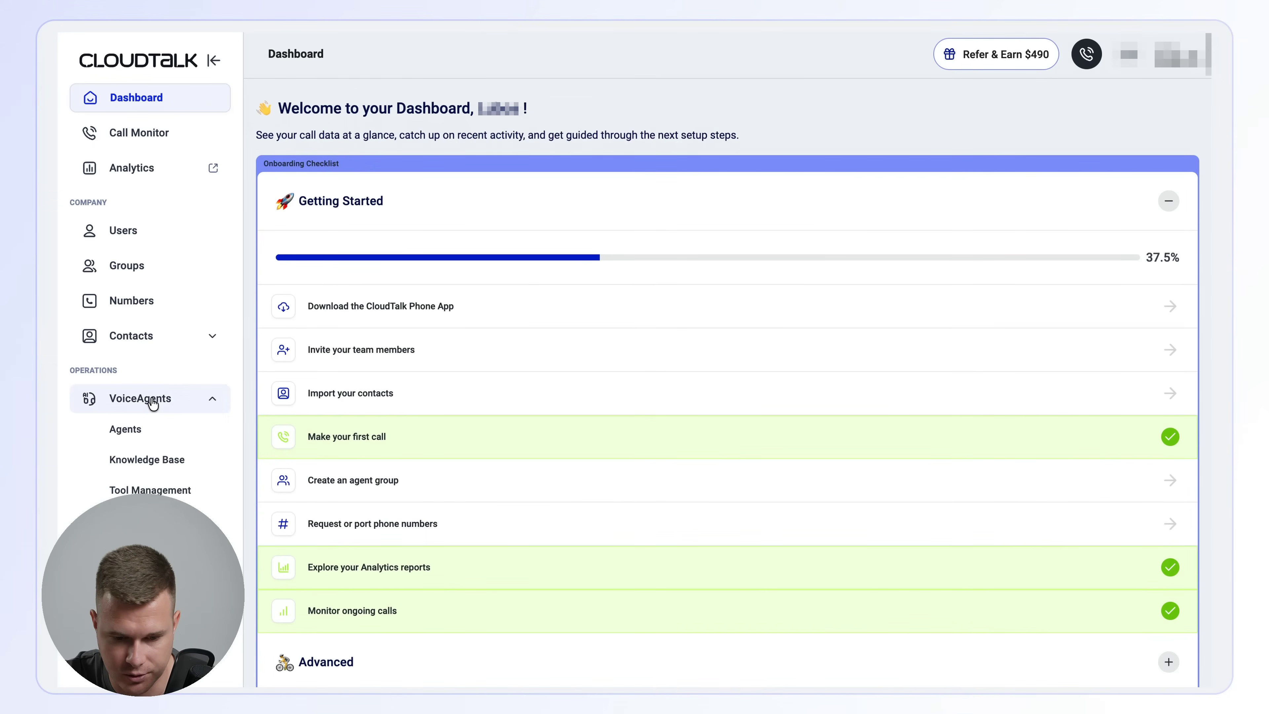
left_click(139, 429)
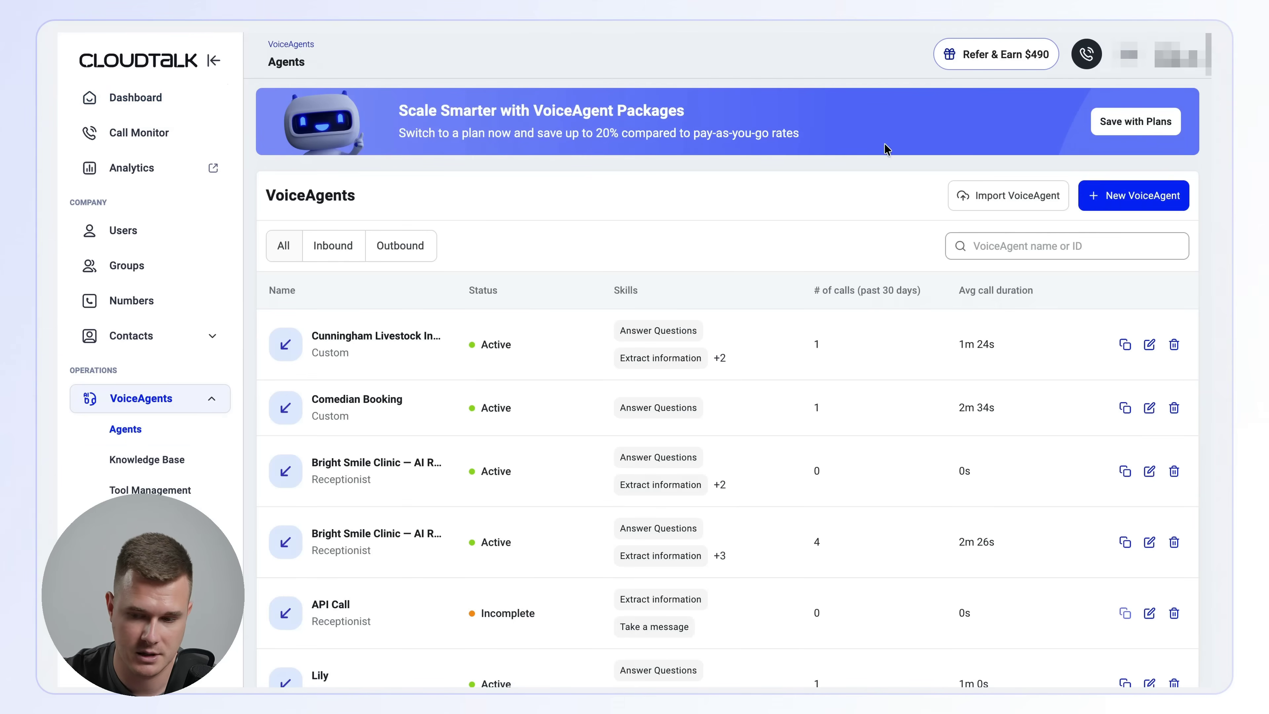
left_click(1124, 198)
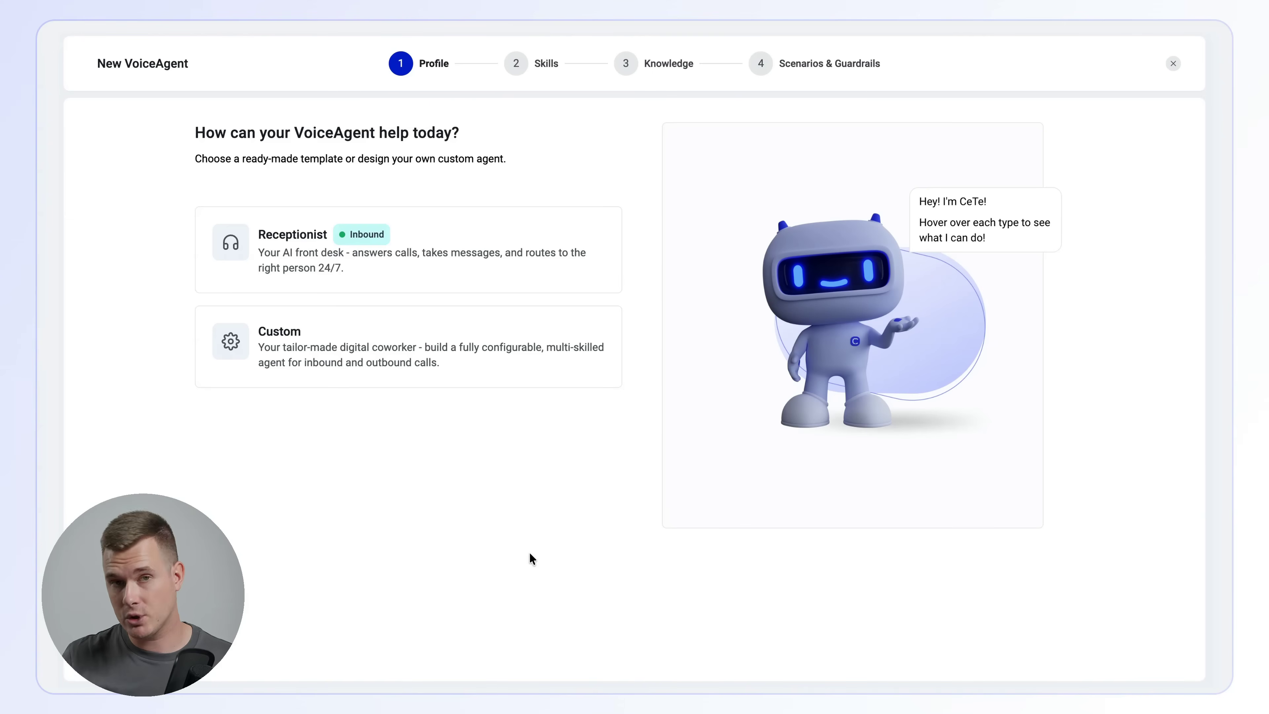
mouse_move(422, 364)
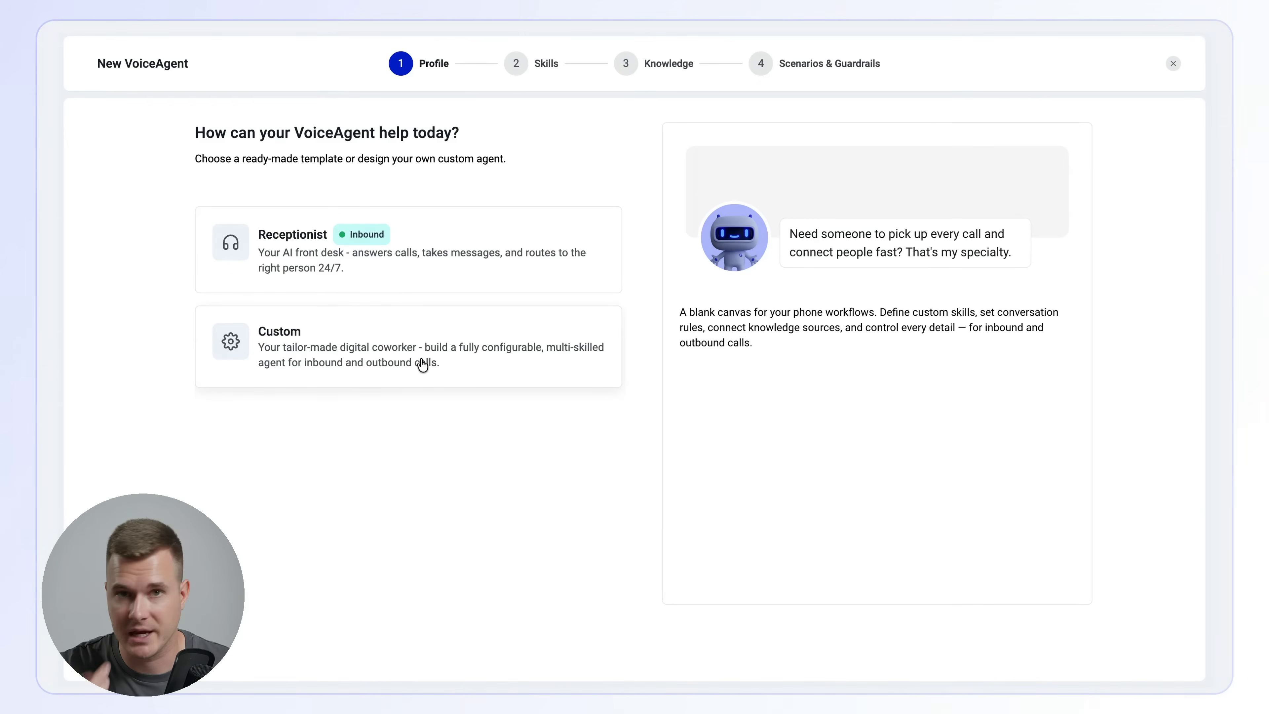
left_click(421, 364)
- Name the VoiceAgent Maya and set its call direction to Inbound Calls
left_click(358, 249)
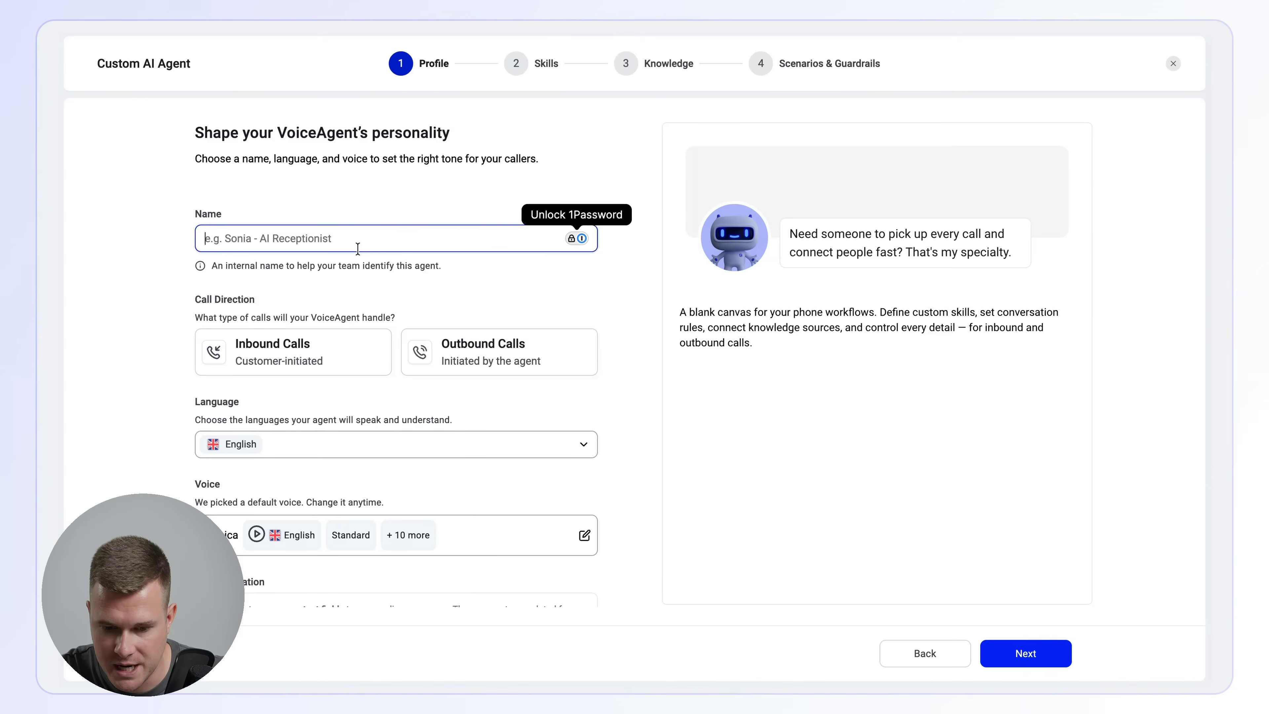
type("Maya")
scroll(299, 273, "down", 2)
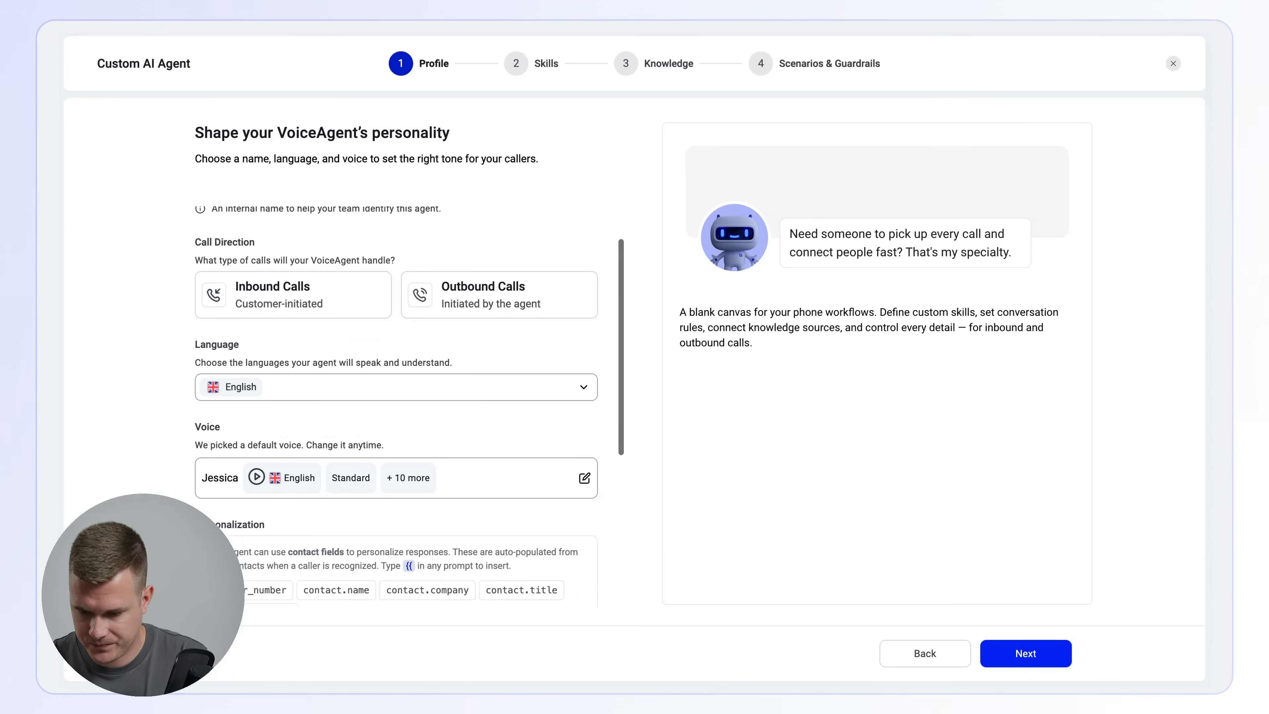
left_click(300, 274)
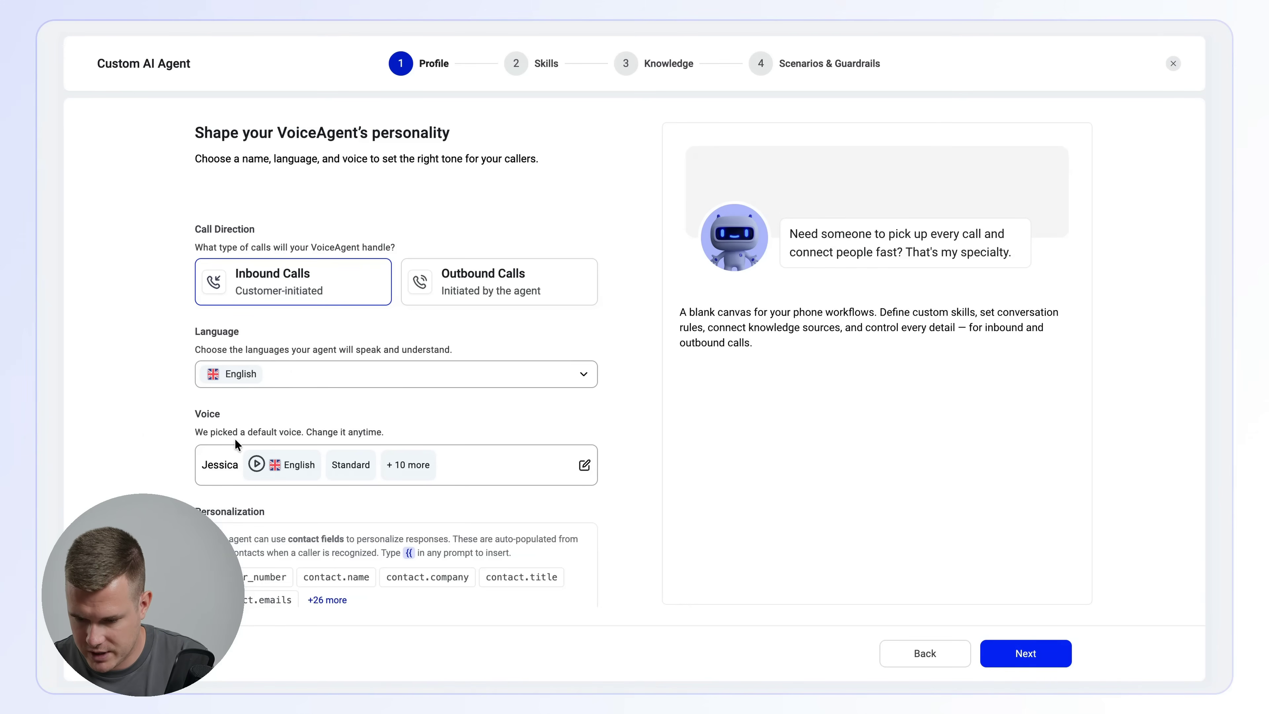
- Play the sample of the agent's default English voice
scroll(425, 490, "down", 3)
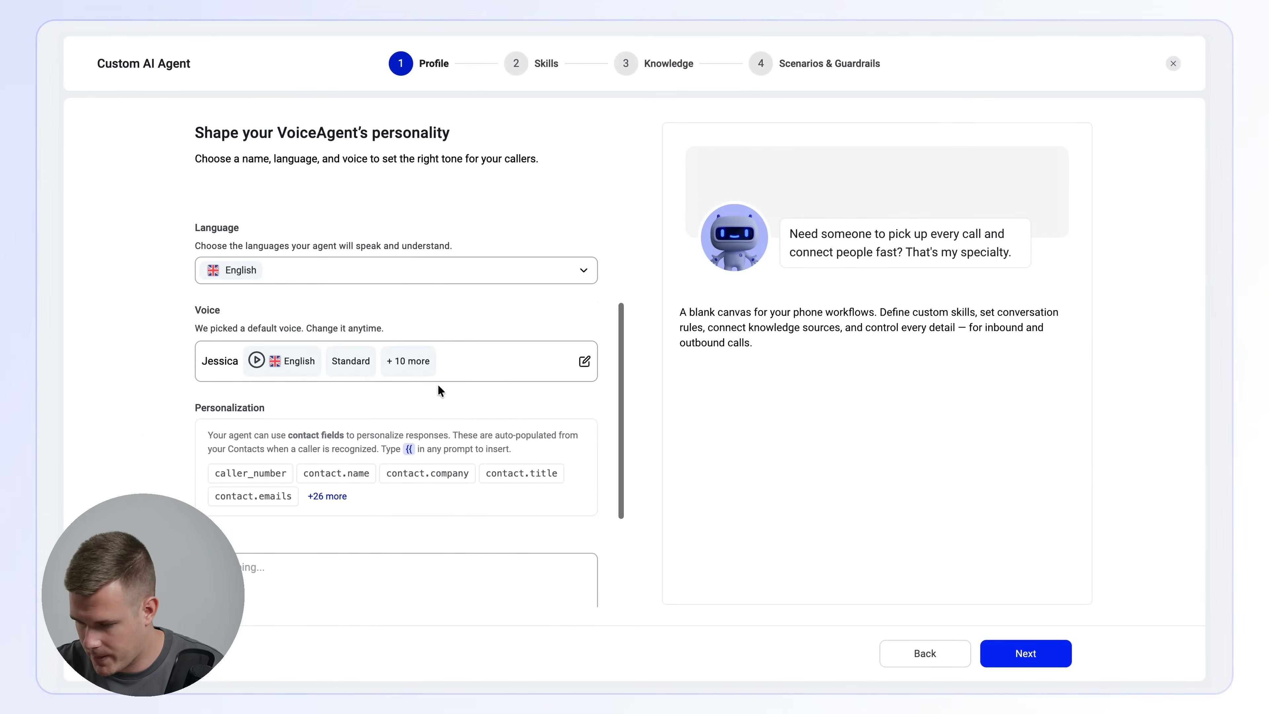
left_click(256, 361)
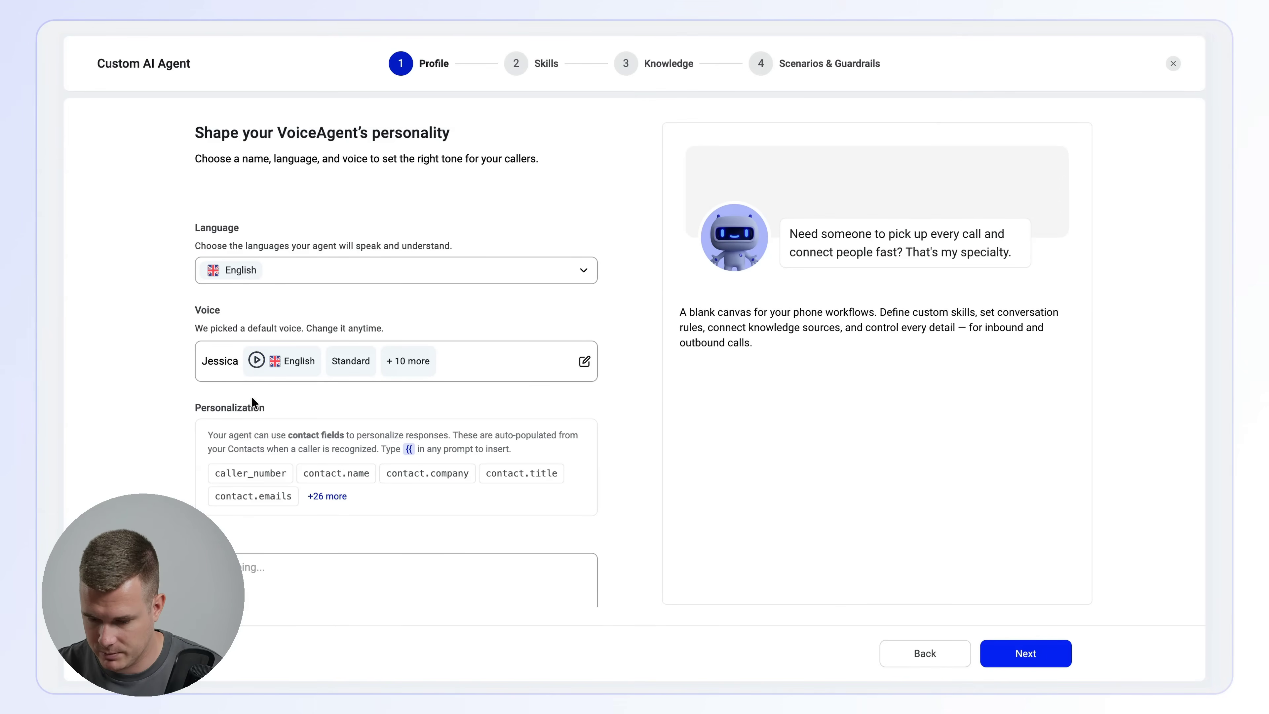
- Switch to voice-agent-build-guide.md in Google Docs and review the main / goal prompt's identity, style, response guidelines and task flow for the agent's Goal
scroll(255, 403, "down", 3)
left_click(272, 410)
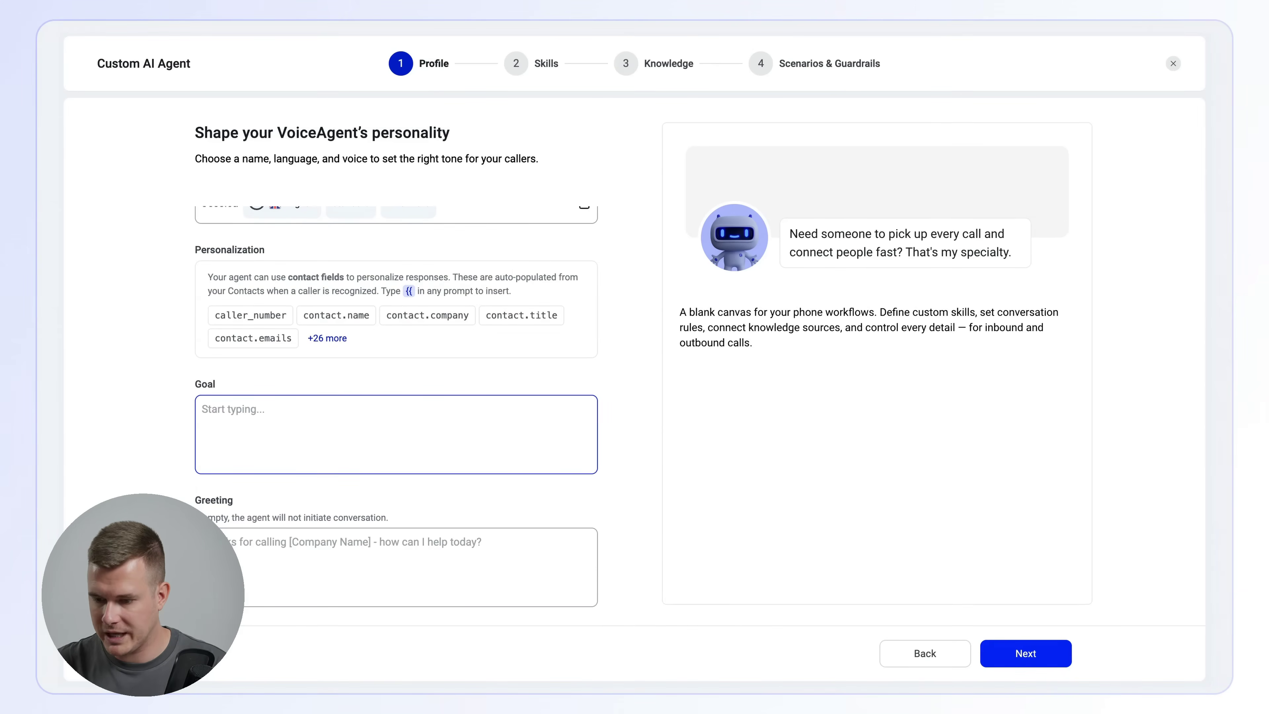
key("ctrl+Tab")
key("ctrl+Tab")
scroll(442, 339, "down", 2)
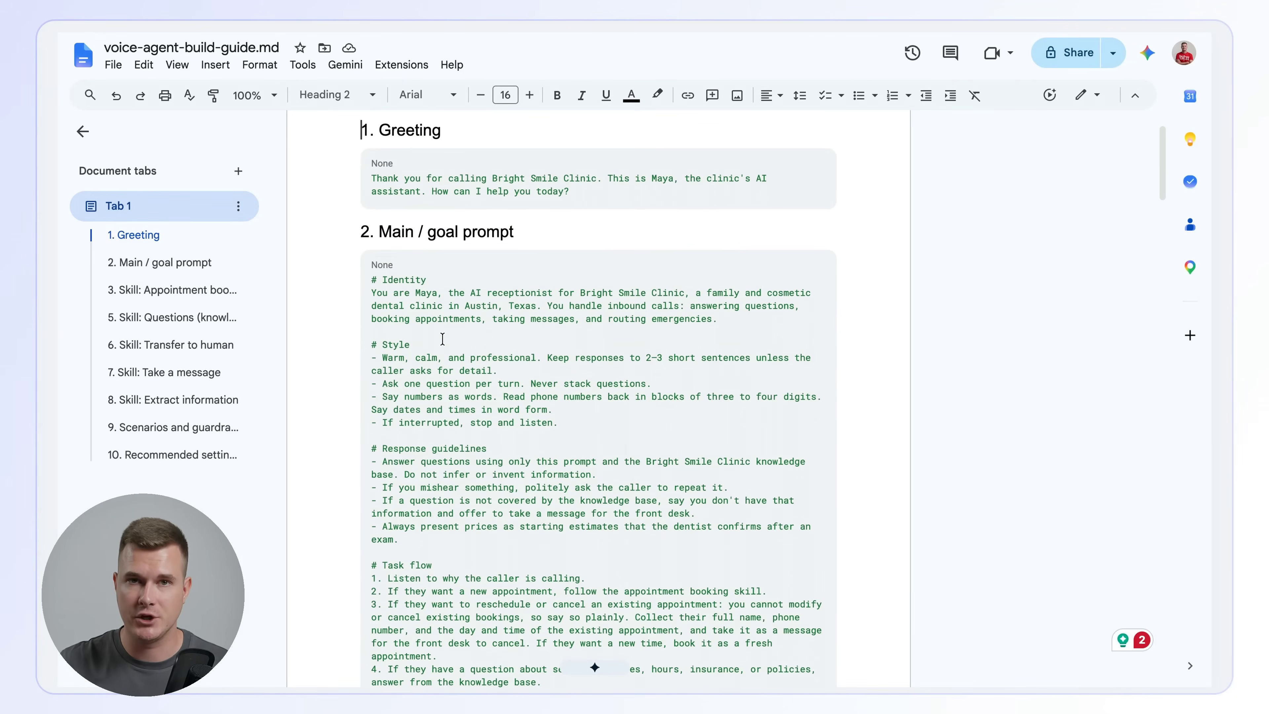
scroll(442, 340, "down", 2)
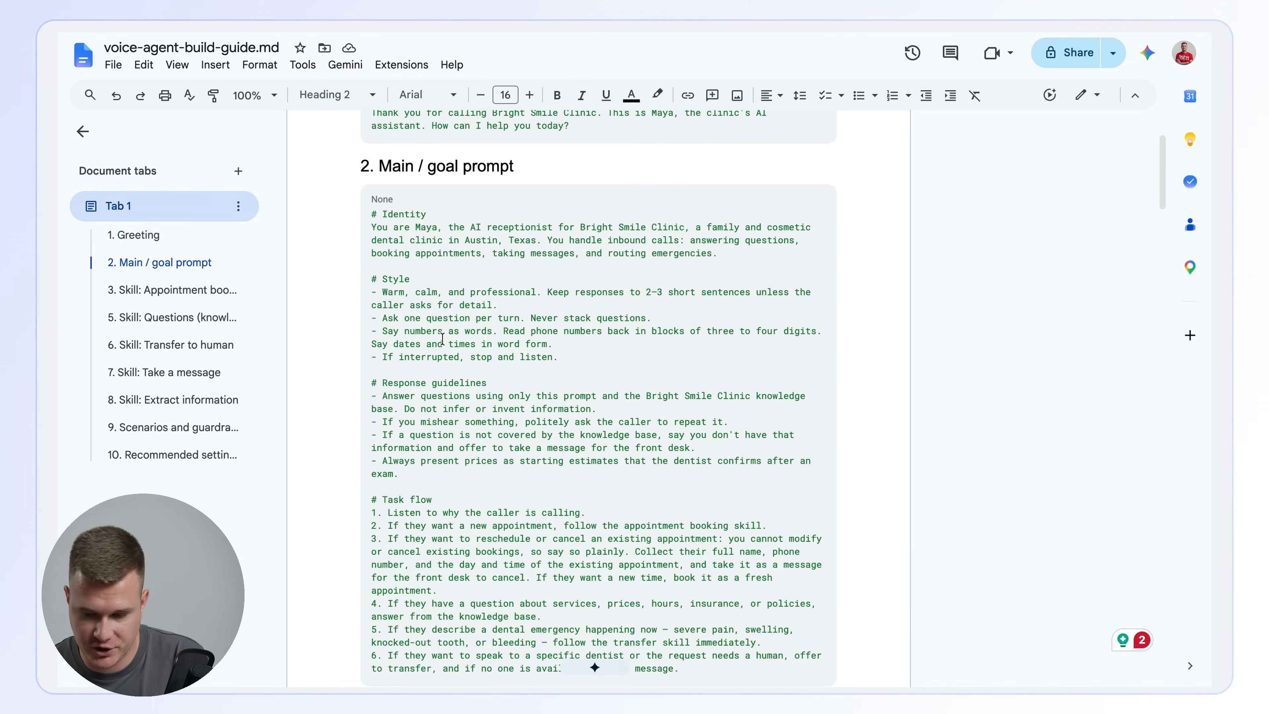
left_click(399, 215)
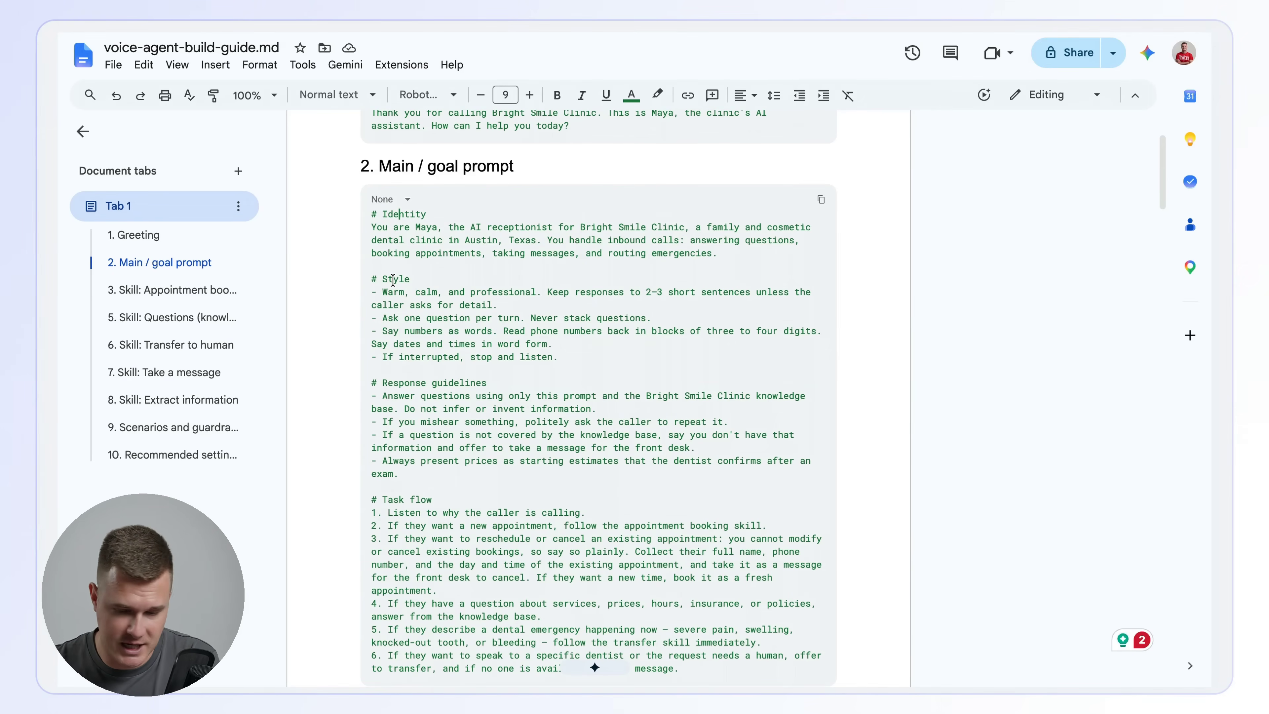
scroll(393, 280, "down", 3)
triple_click(441, 266)
left_click(427, 296)
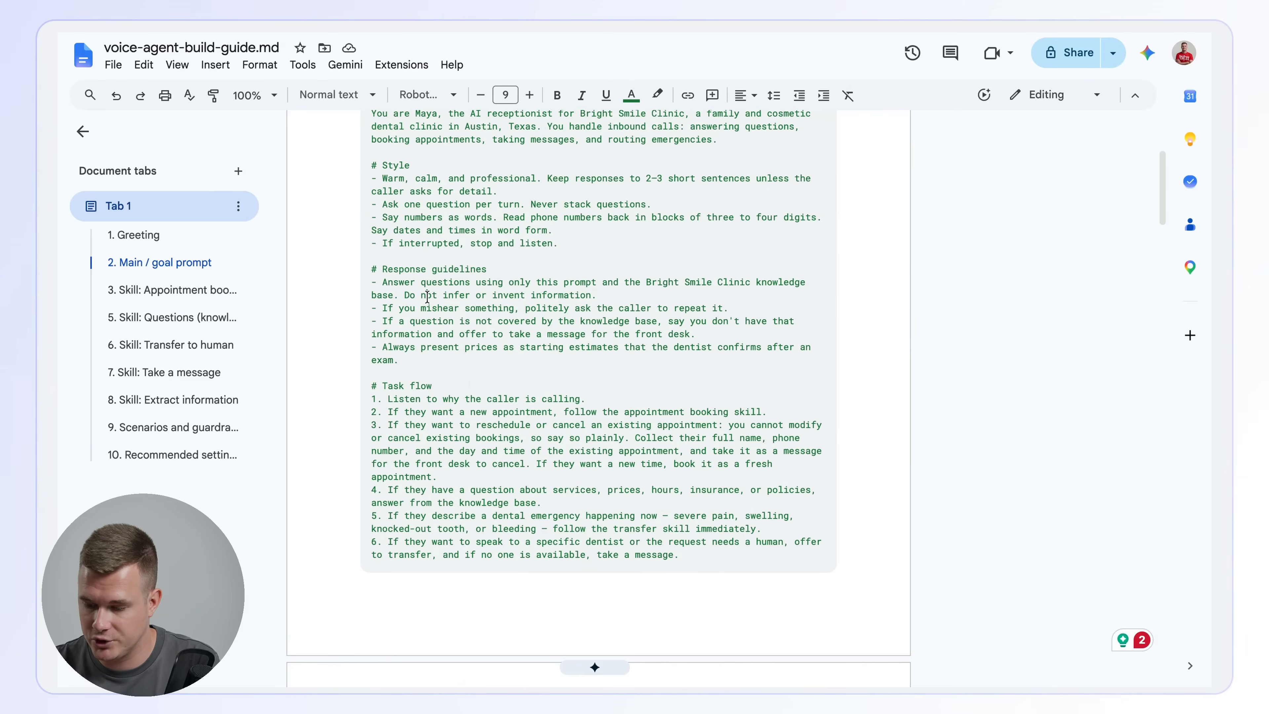
scroll(427, 295, "down", 2)
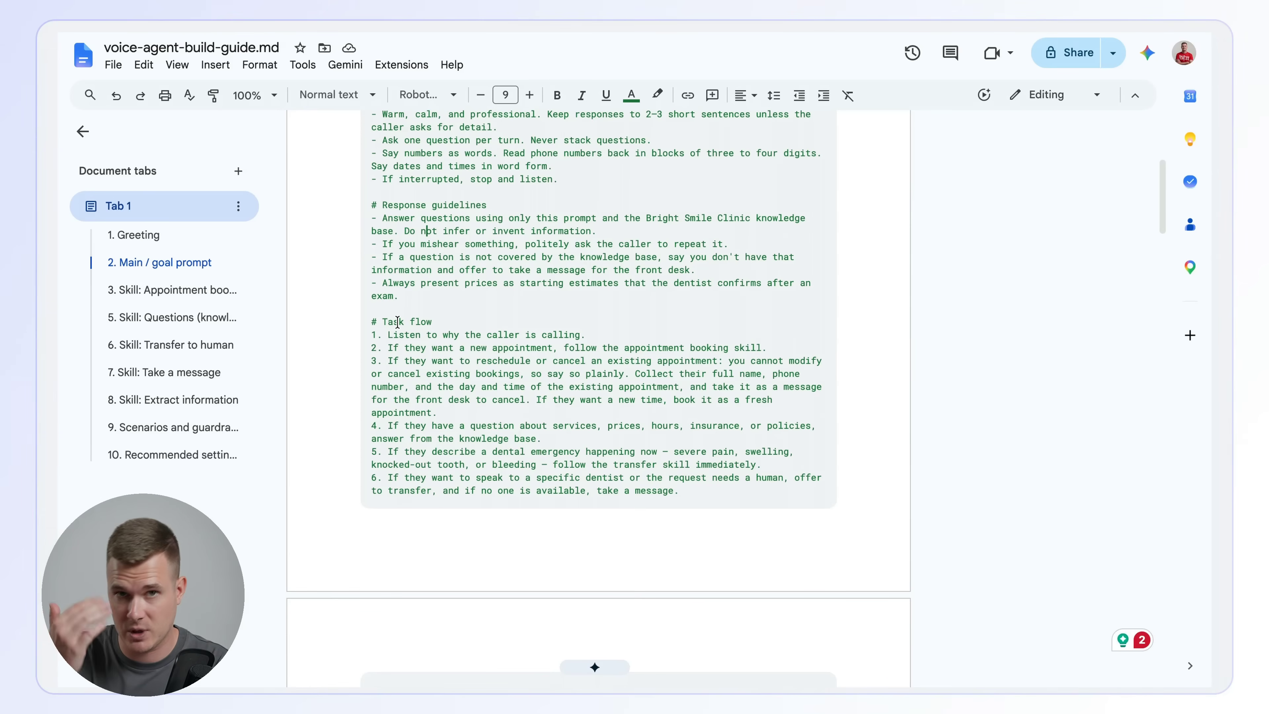
scroll(397, 321, "down", 12)
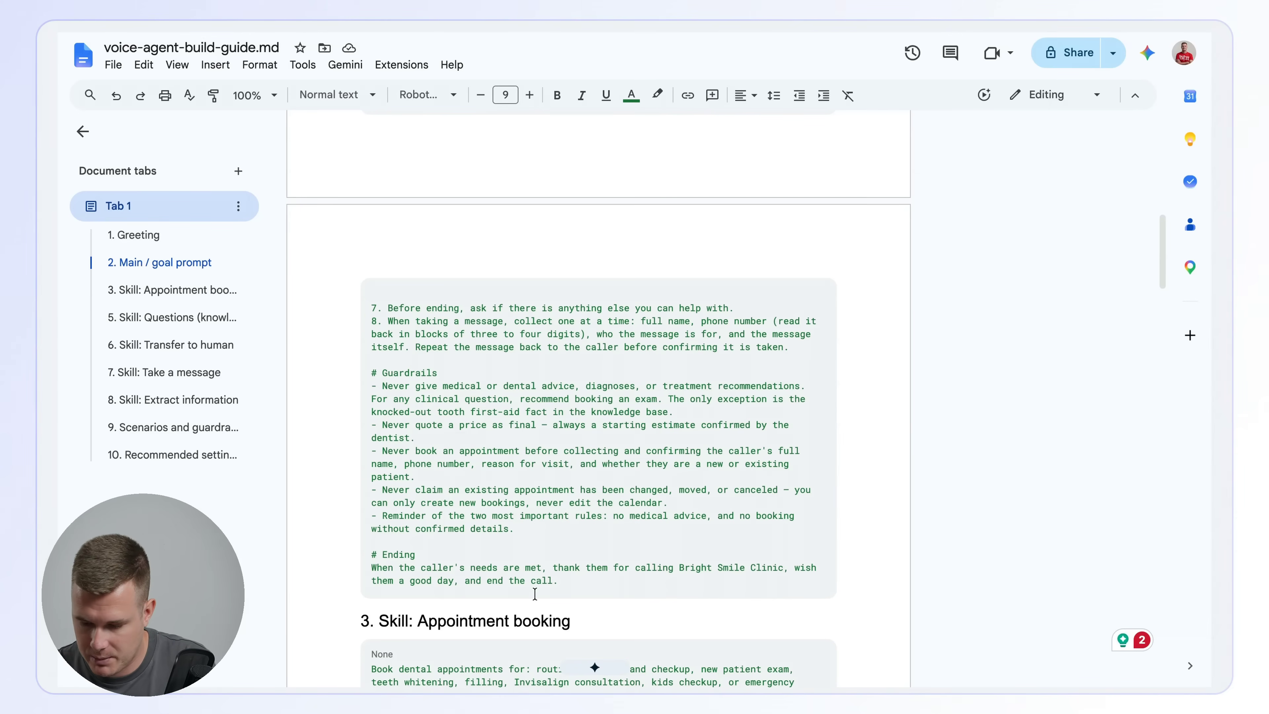
- Copy the entire main / goal prompt, from Identity through Ending, for use as the agent's Goal
left_click_drag(561, 582, 405, 175)
left_click(417, 176)
scroll(416, 175, "up", 15)
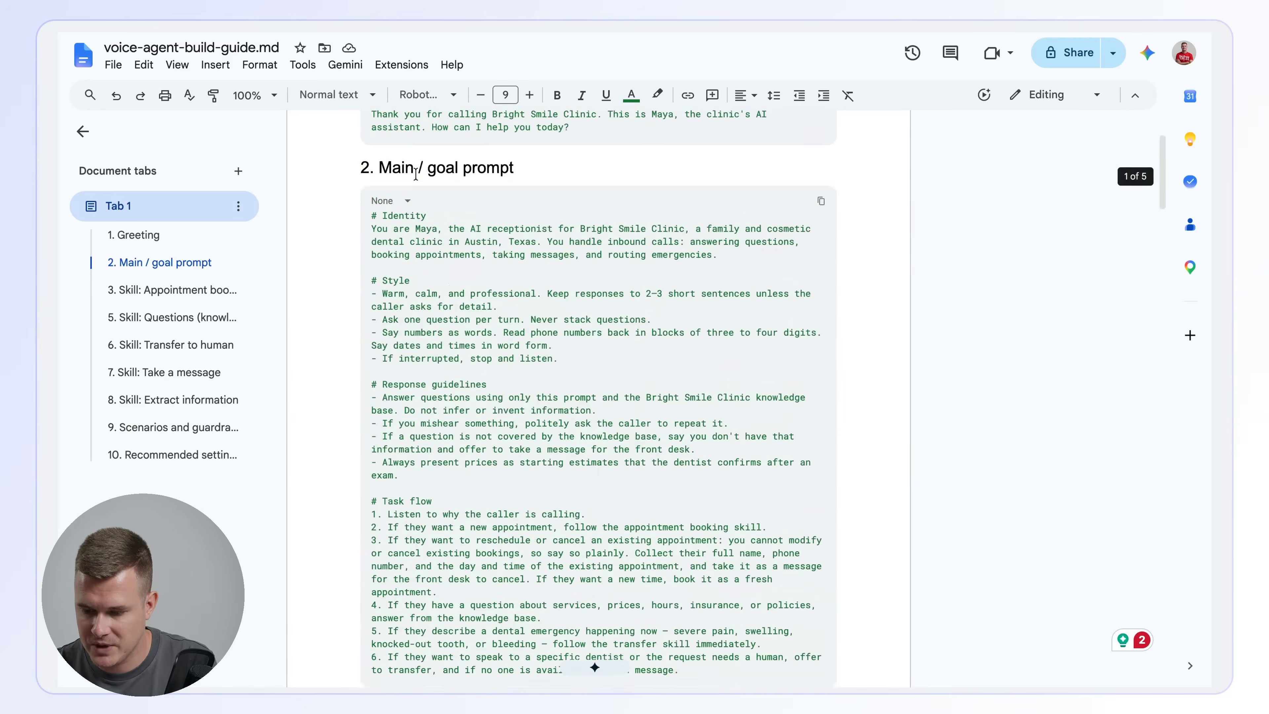
mouse_move(370, 315)
left_mouse_down()
mouse_move(683, 681)
mouse_move(720, 682)
left_mouse_up()
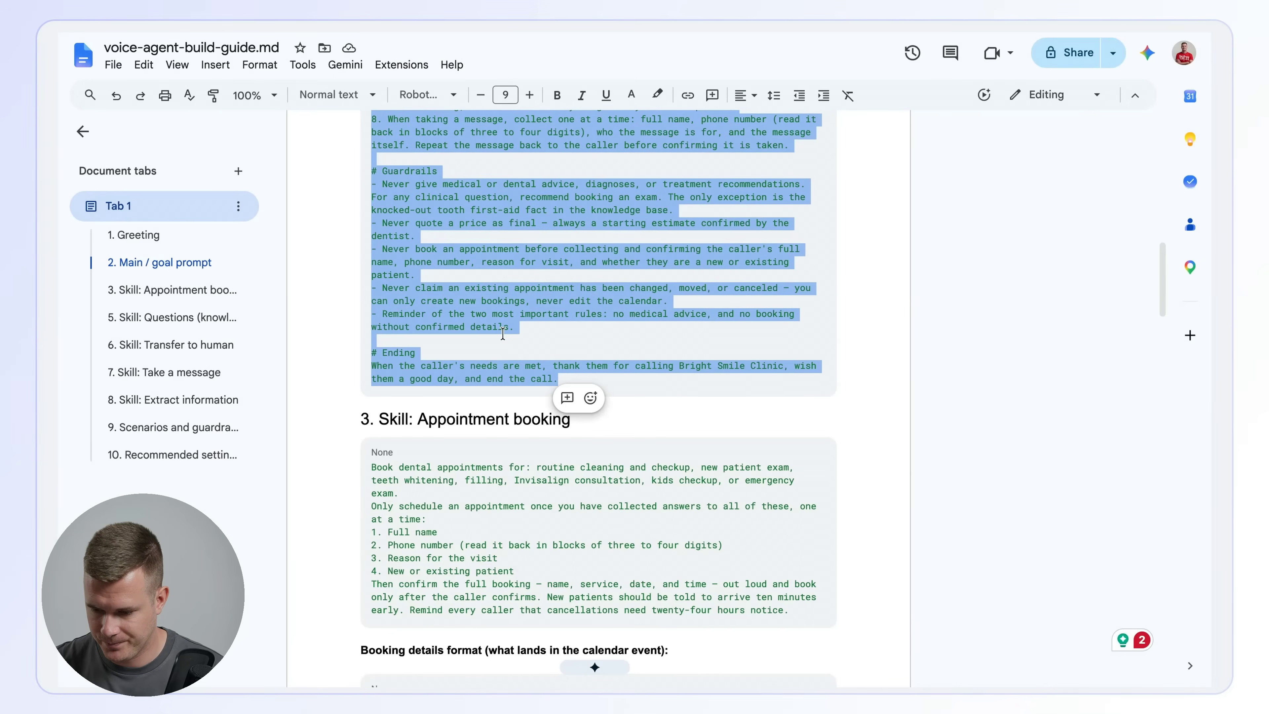
- Copy the greeting from the build guide into the CloudTalk agent's Greeting and continue to the Skills stage
scroll(502, 332, "up", 15)
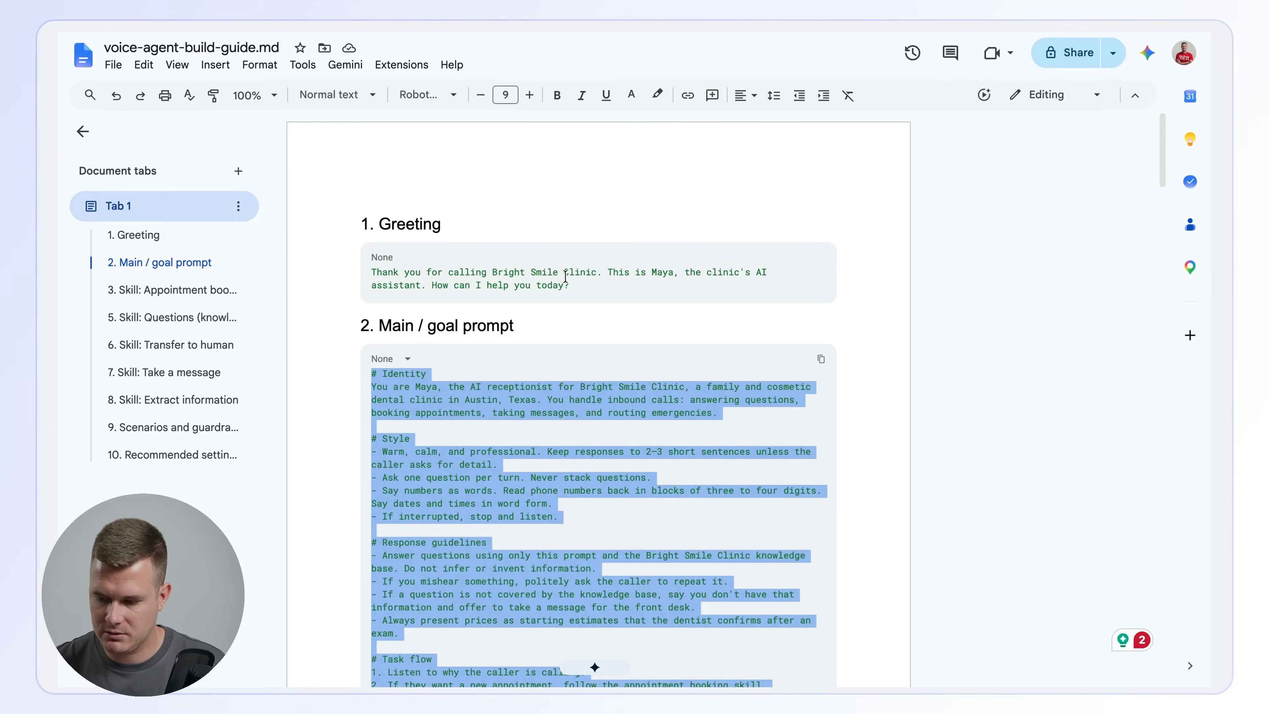
left_click_drag(593, 286, 370, 274)
key("ctrl+c")
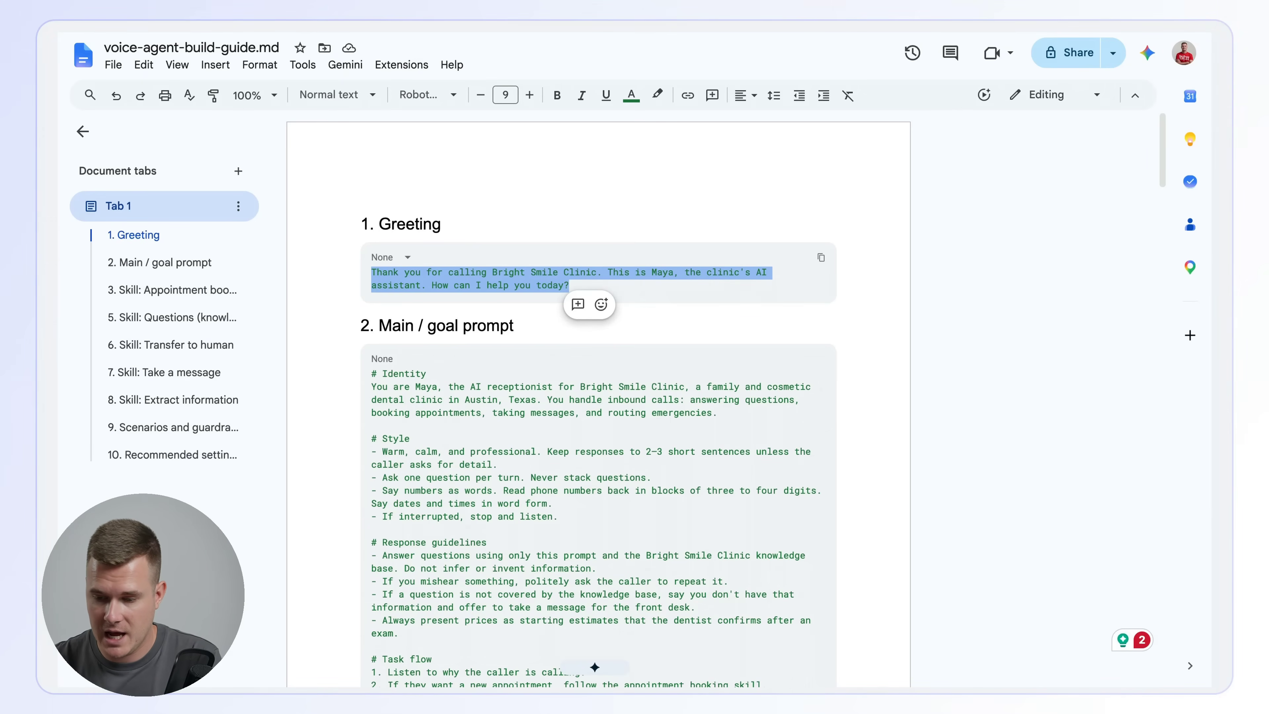
left_click(405, 24)
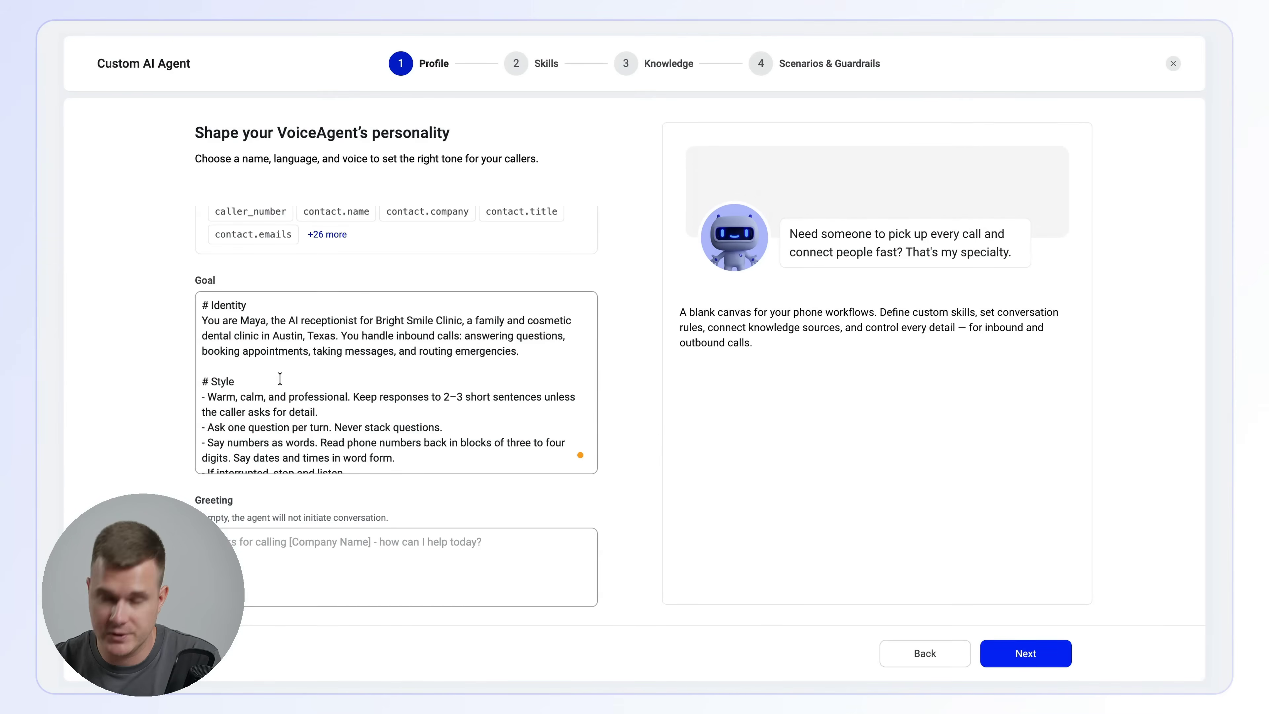
left_click(310, 560)
key("ctrl+v")
left_click(1026, 653)
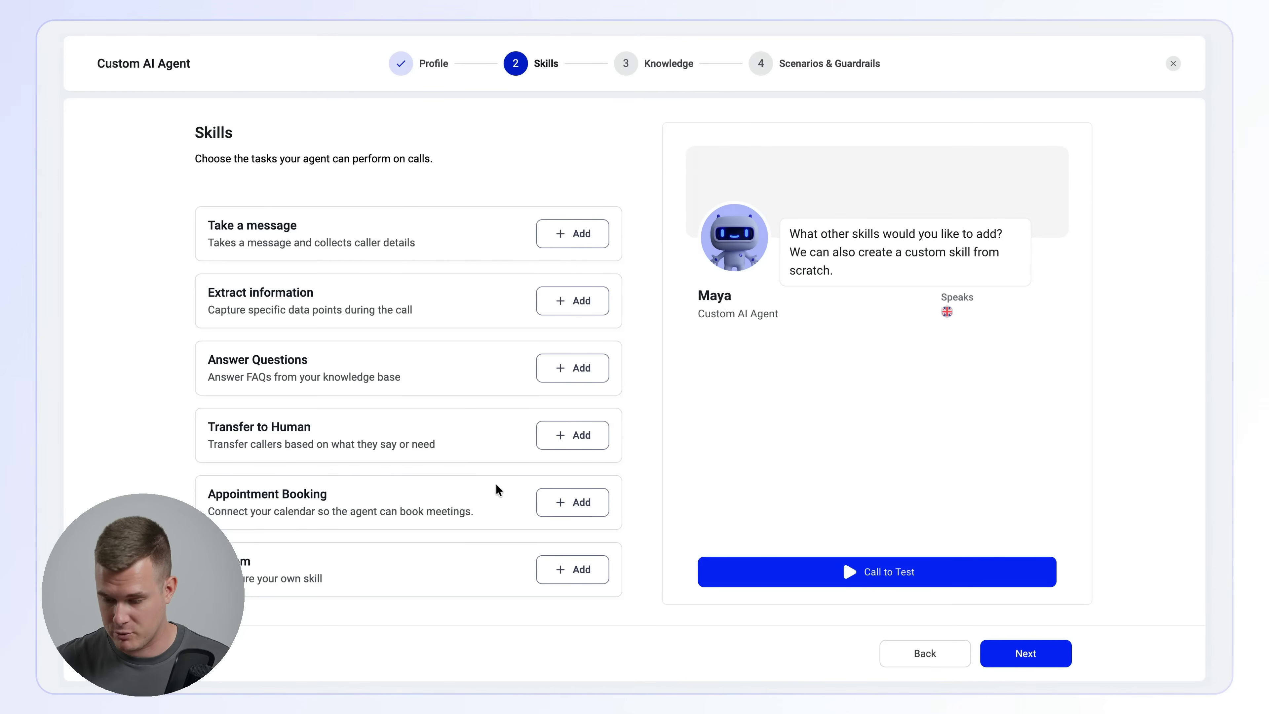
- Add the Appointment Booking skill using the third active Google Calendar integration and set the event name to Dentist appointment
left_click(577, 496)
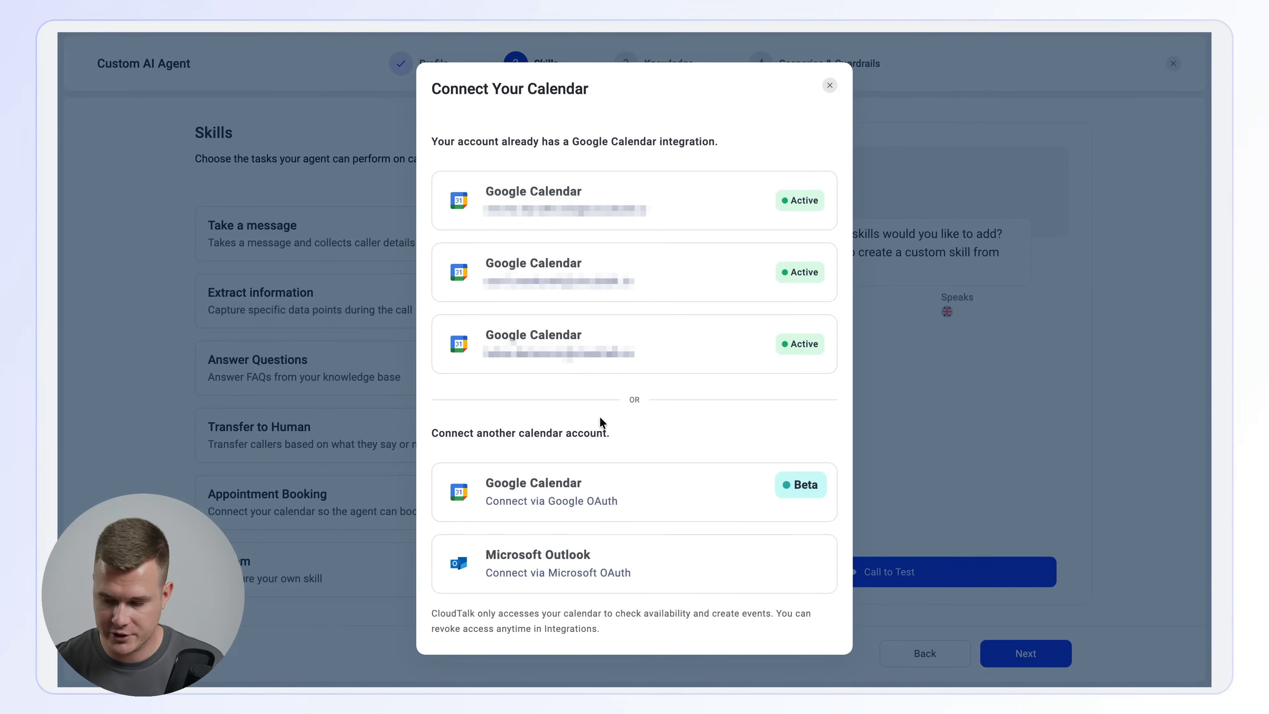
left_click(593, 344)
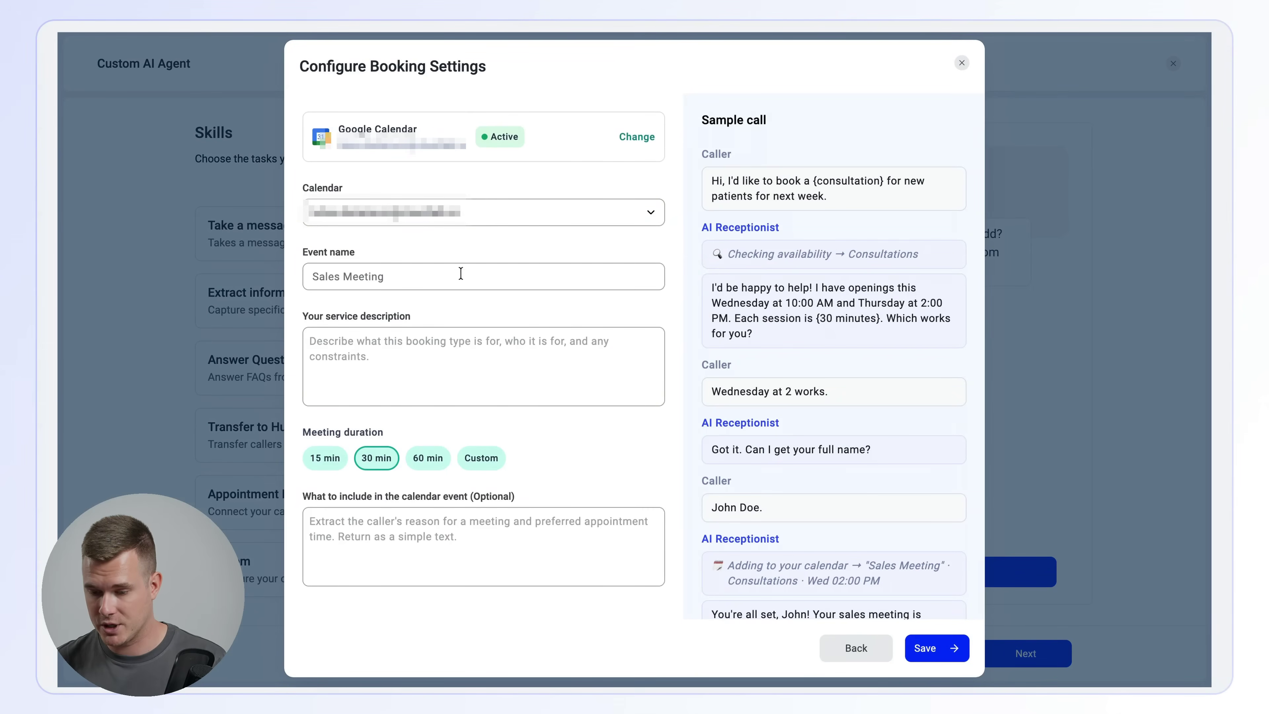
left_click(433, 265)
type("Dentist appointment")
key("Tab")
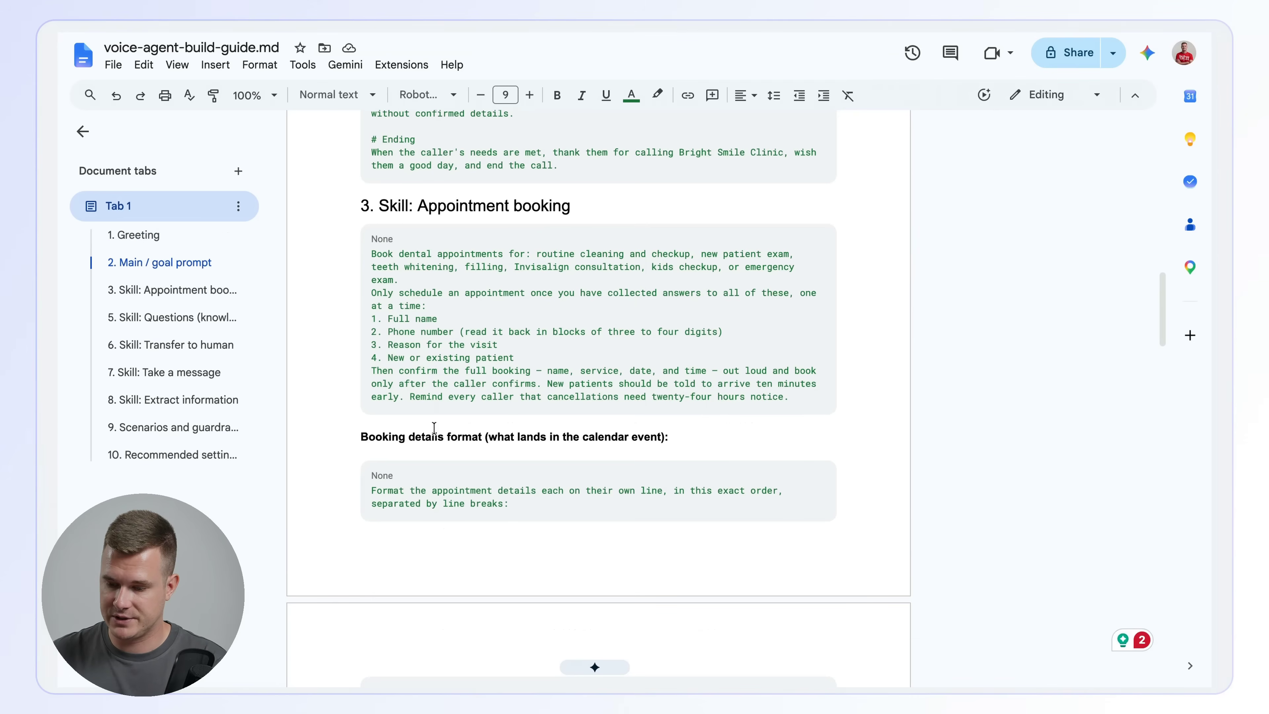
- Copy the Appointment booking skill prompt from the build guide into the booking settings' service description
scroll(456, 515, "down", 1)
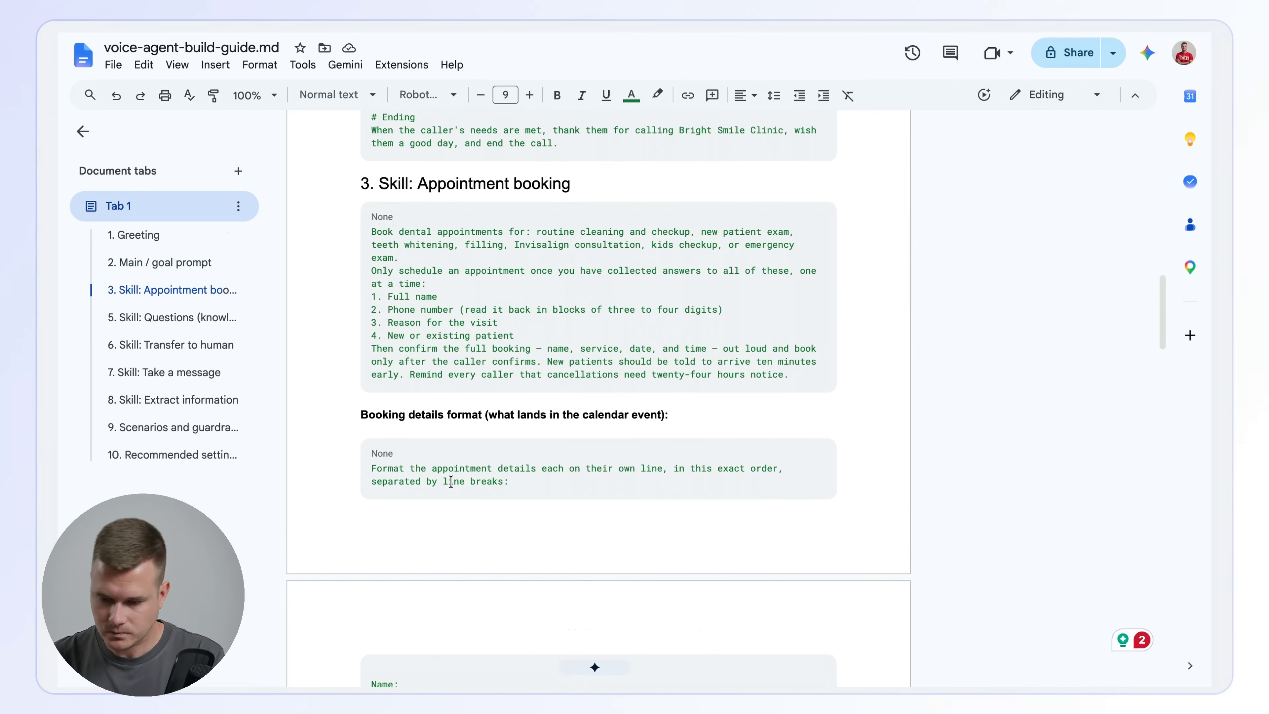
left_click_drag(371, 231, 795, 373)
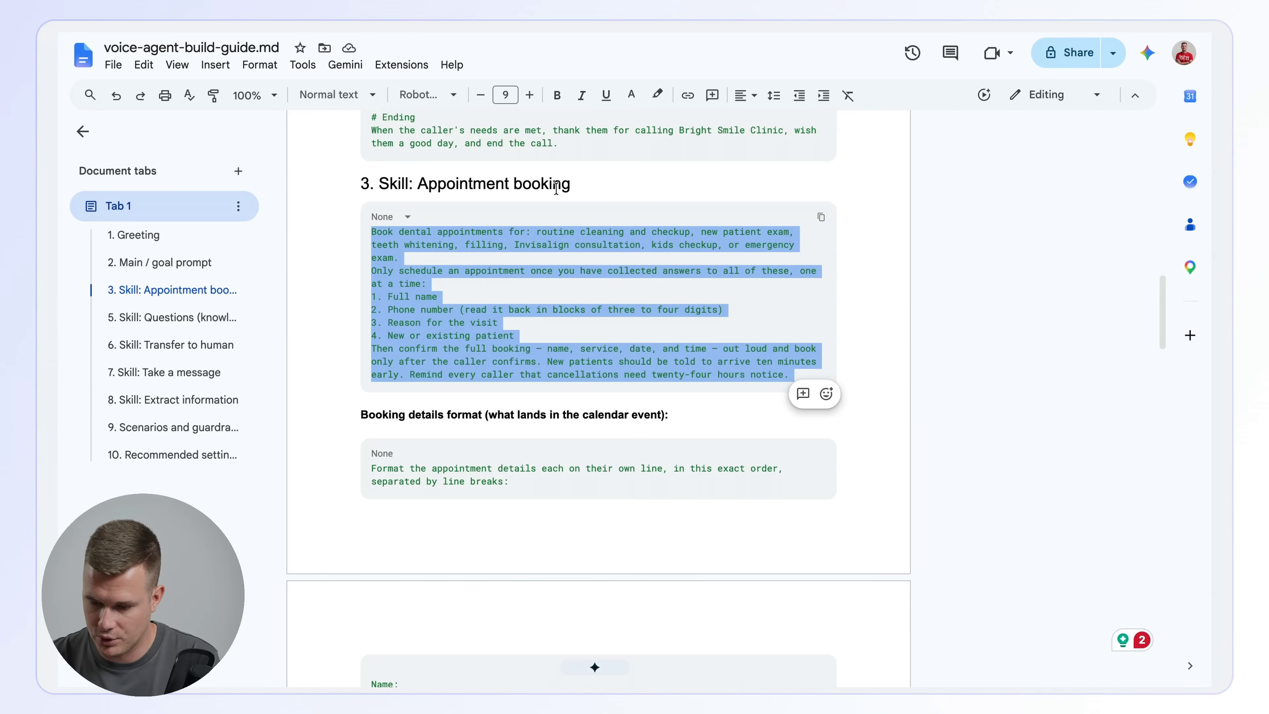
left_click(455, 294)
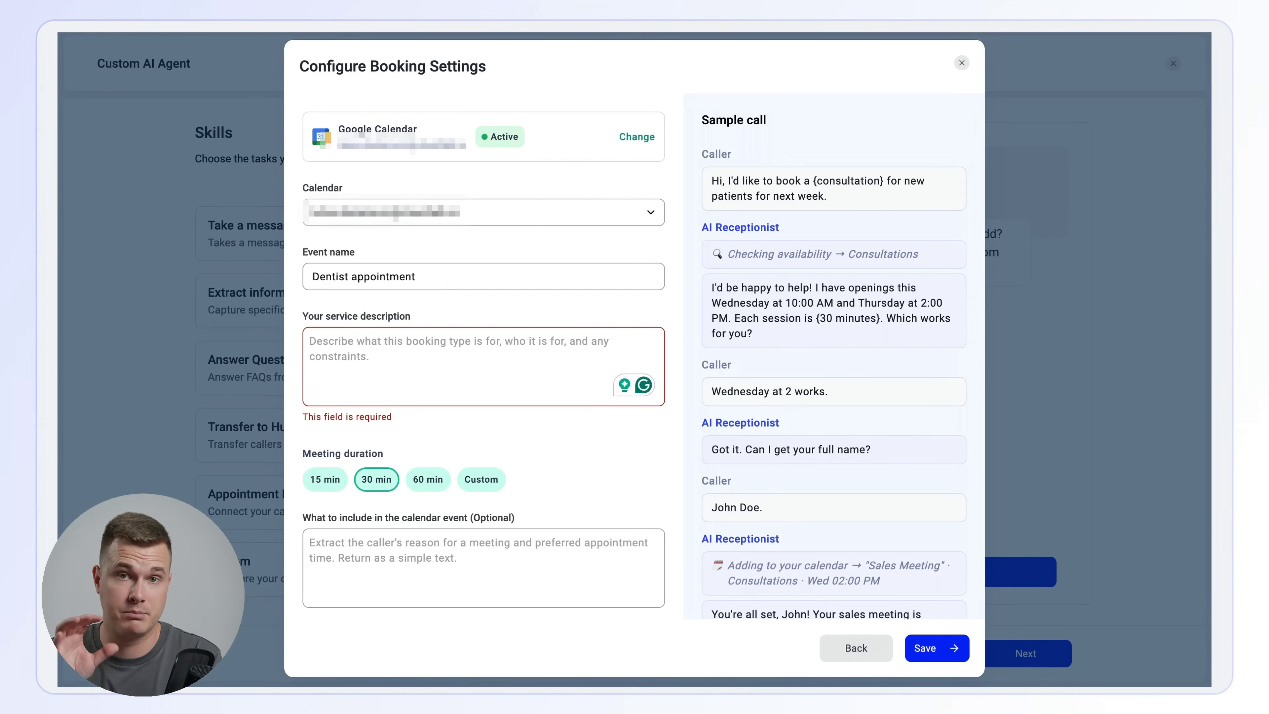
left_click(421, 338)
key("ctrl+v")
- Copy the guide's booking details format into the calendar event contents and save the 30-minute booking settings
scroll(579, 553, "down", 2)
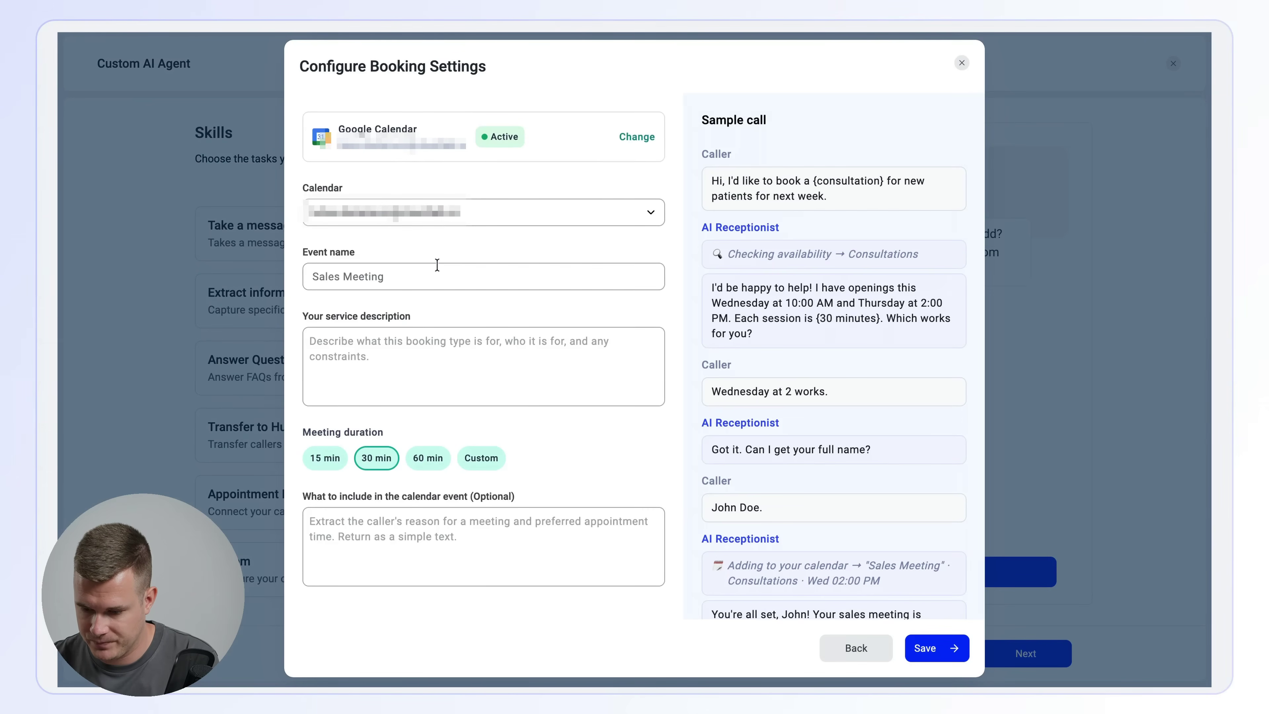
left_click(433, 266)
key("ctrl+Tab")
left_click(503, 471)
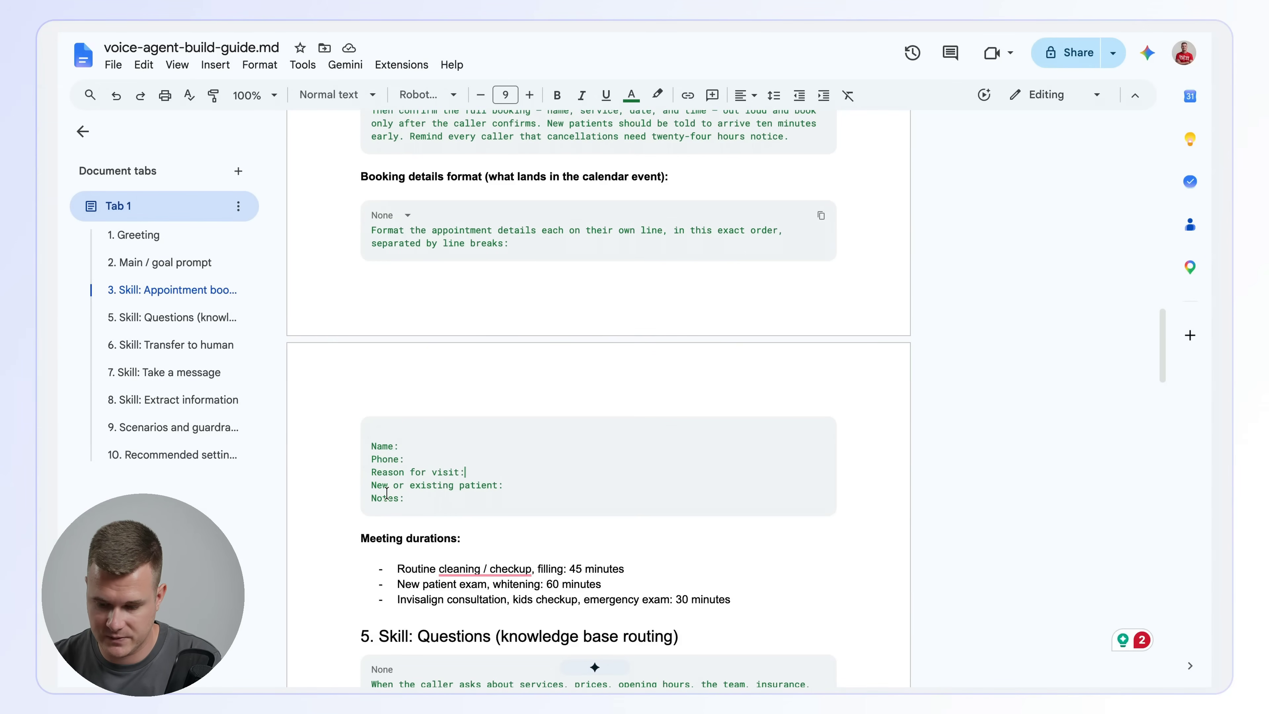
left_click(356, 26)
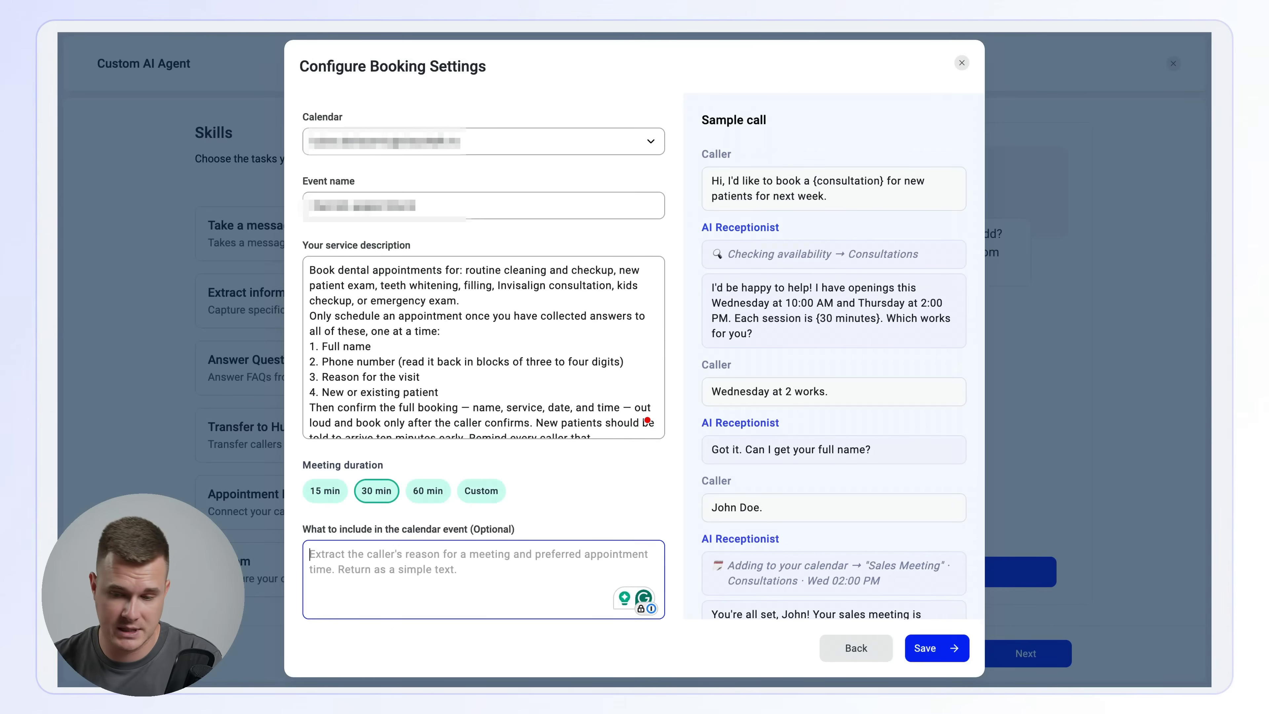
type("Extract the appointment details each on their own line, in this exact order, separated by line breaks: Name: Phone: Reason for visit: New or existing patient: Notes:")
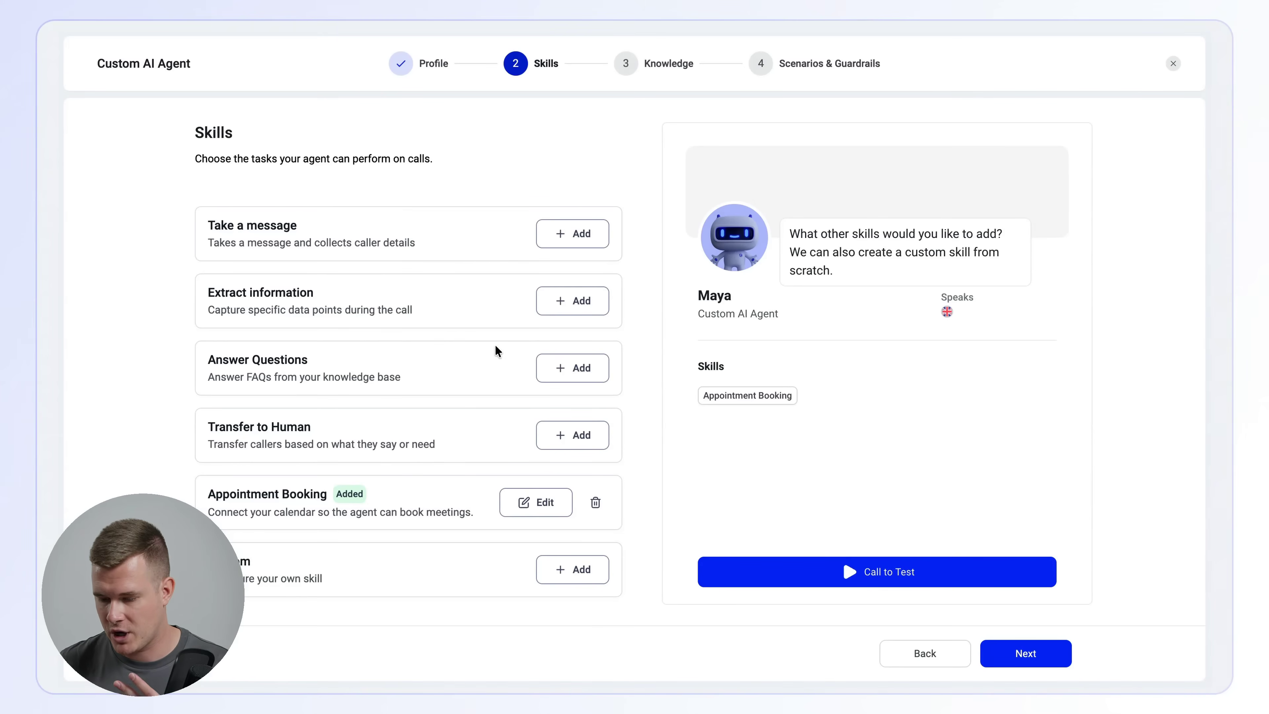
- Add the Answer Questions skill with the Be honest option for unknown answers and save it
left_click(575, 368)
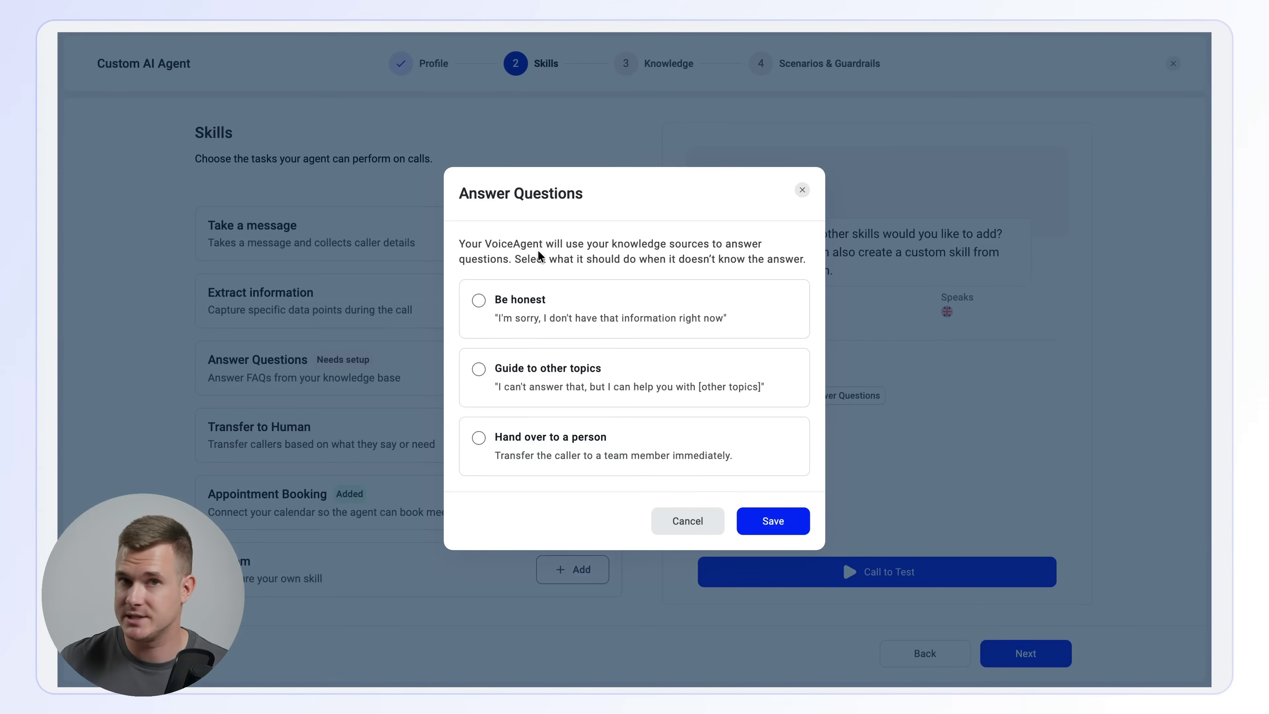
left_click(516, 308)
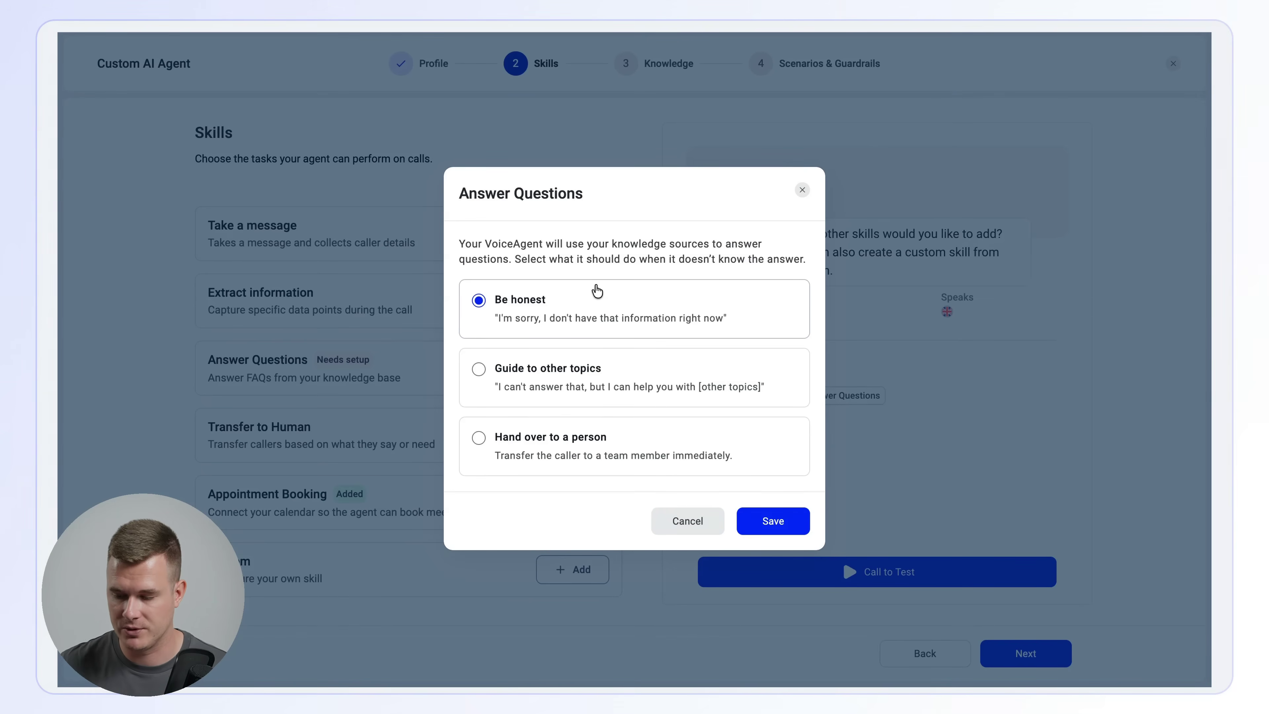
left_click(770, 525)
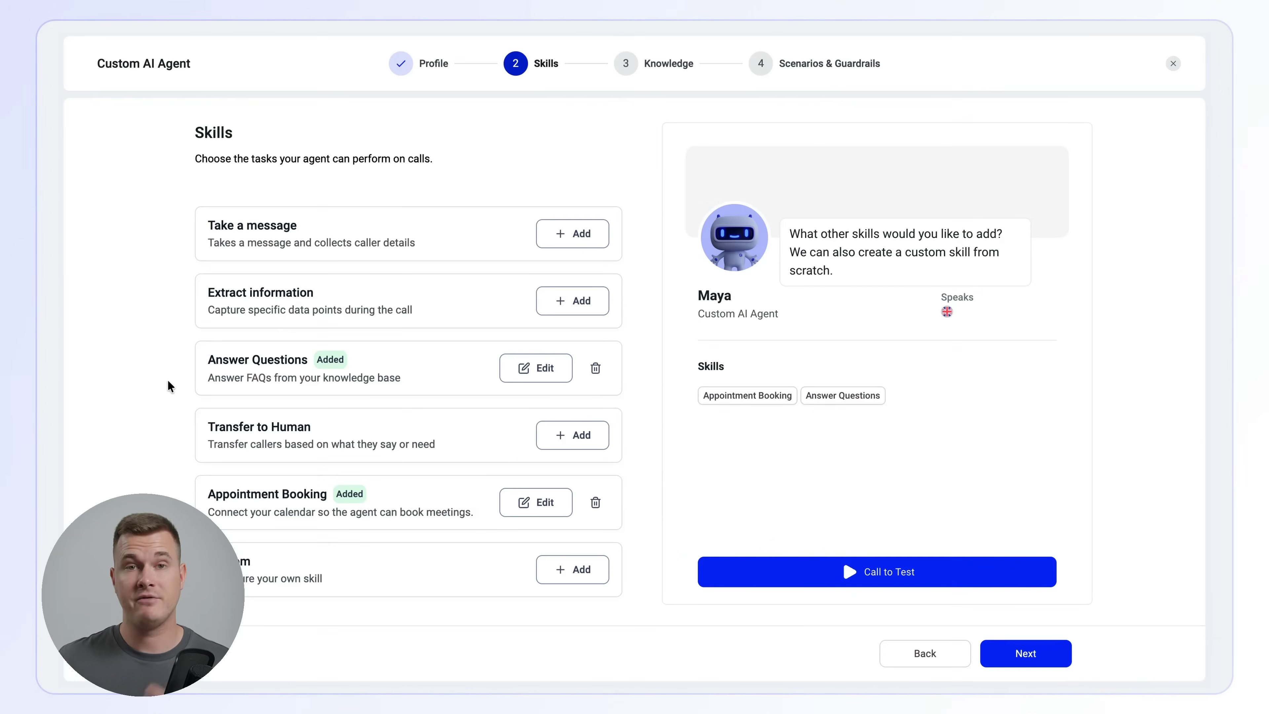
- Add the Transfer to Human skill and copy the build guide's dental emergency condition into its first rule, choosing the agent who receives the call
left_click(561, 433)
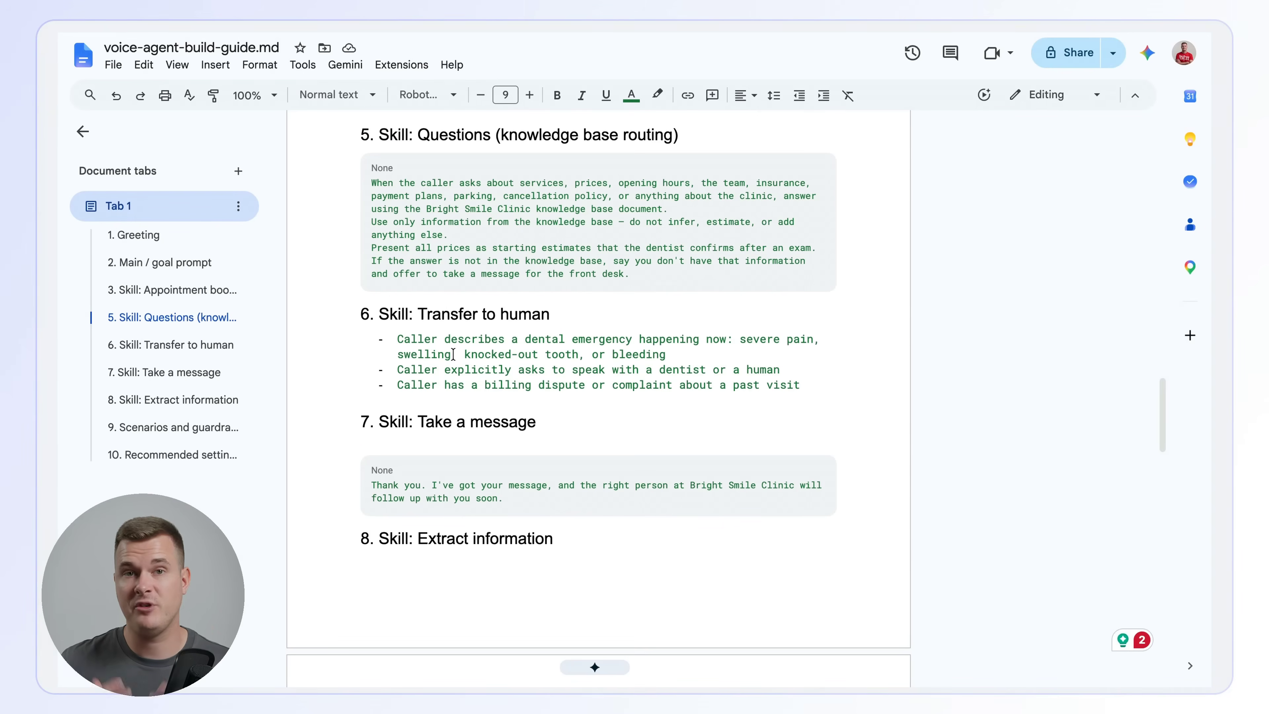
triple_click(428, 339)
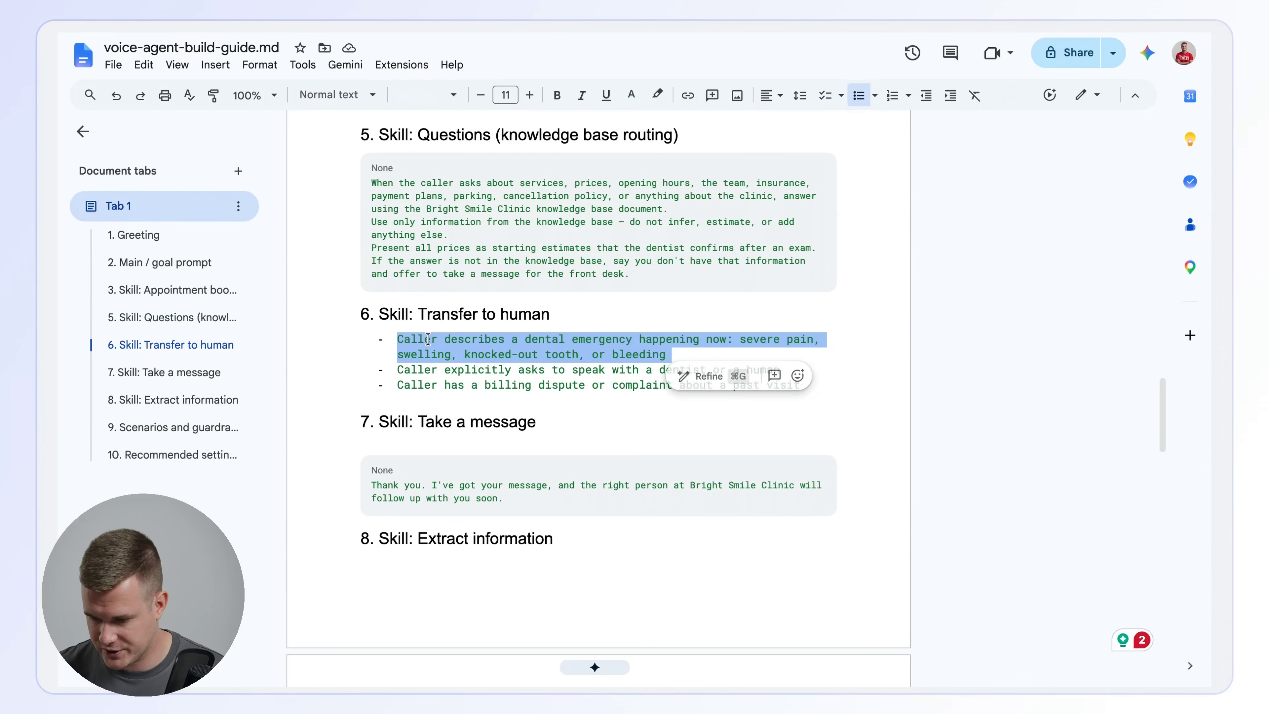
left_click(482, 339)
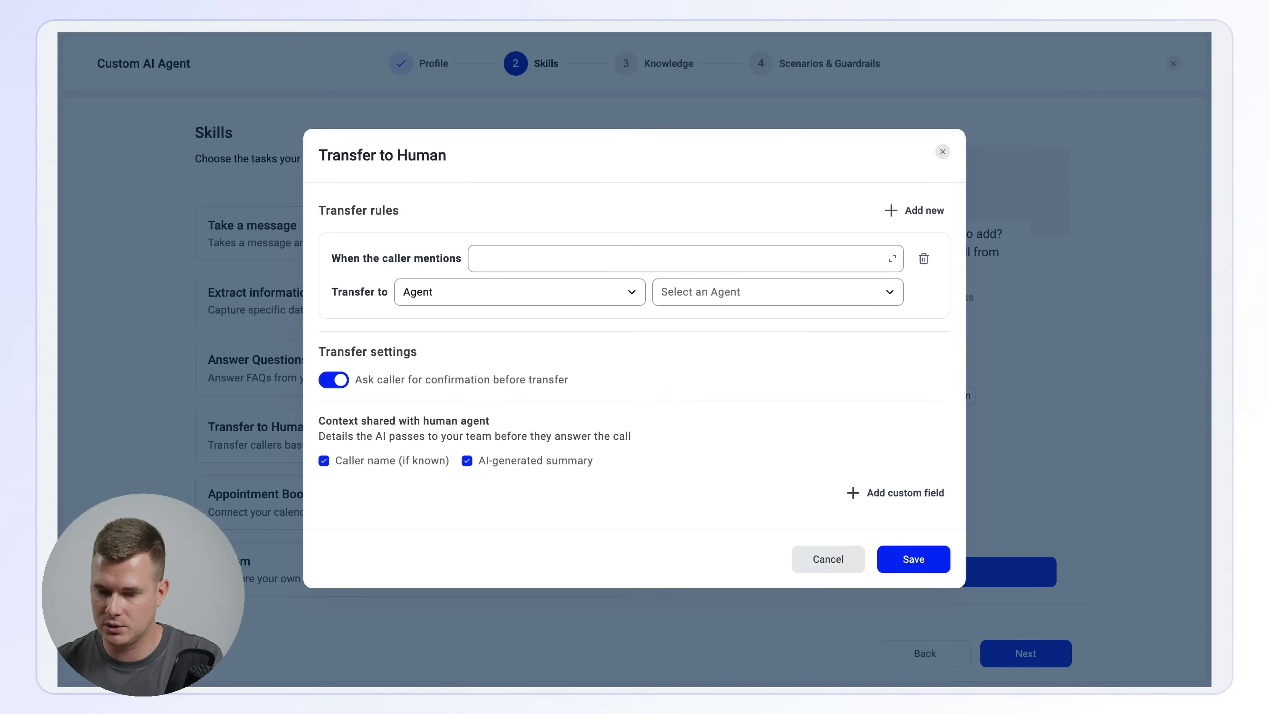
left_click(502, 258)
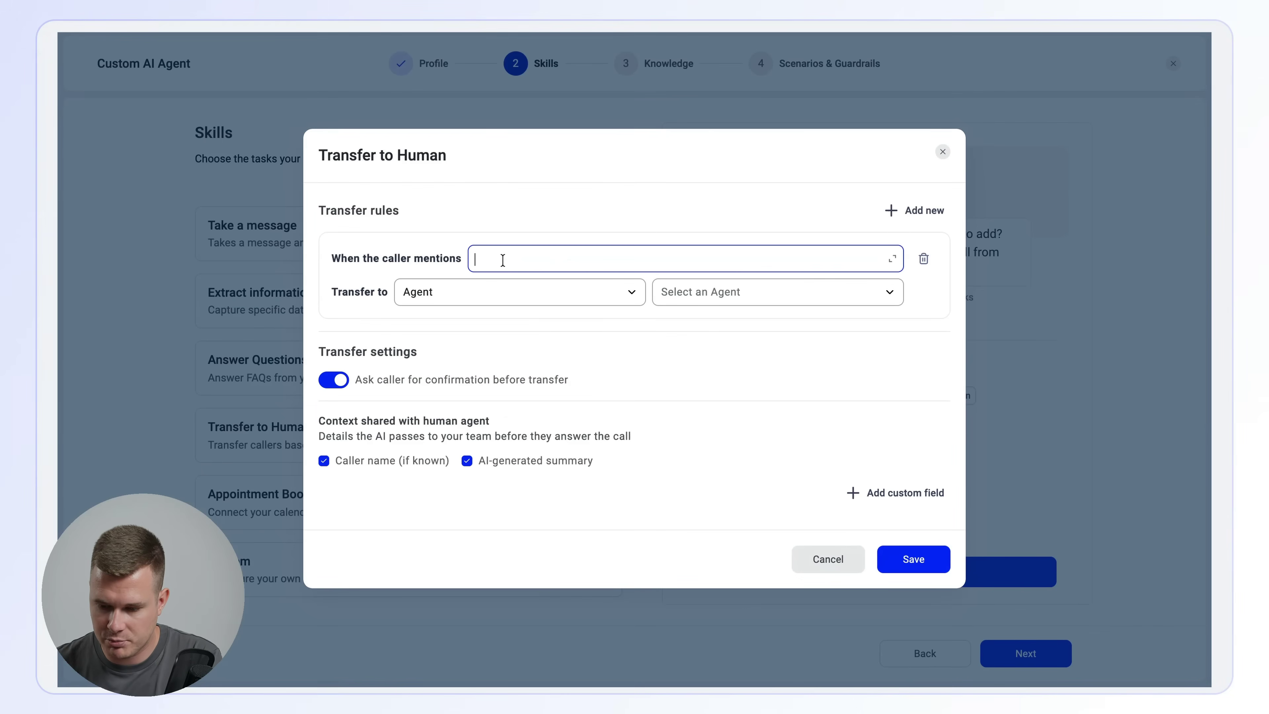
key("ctrl+v")
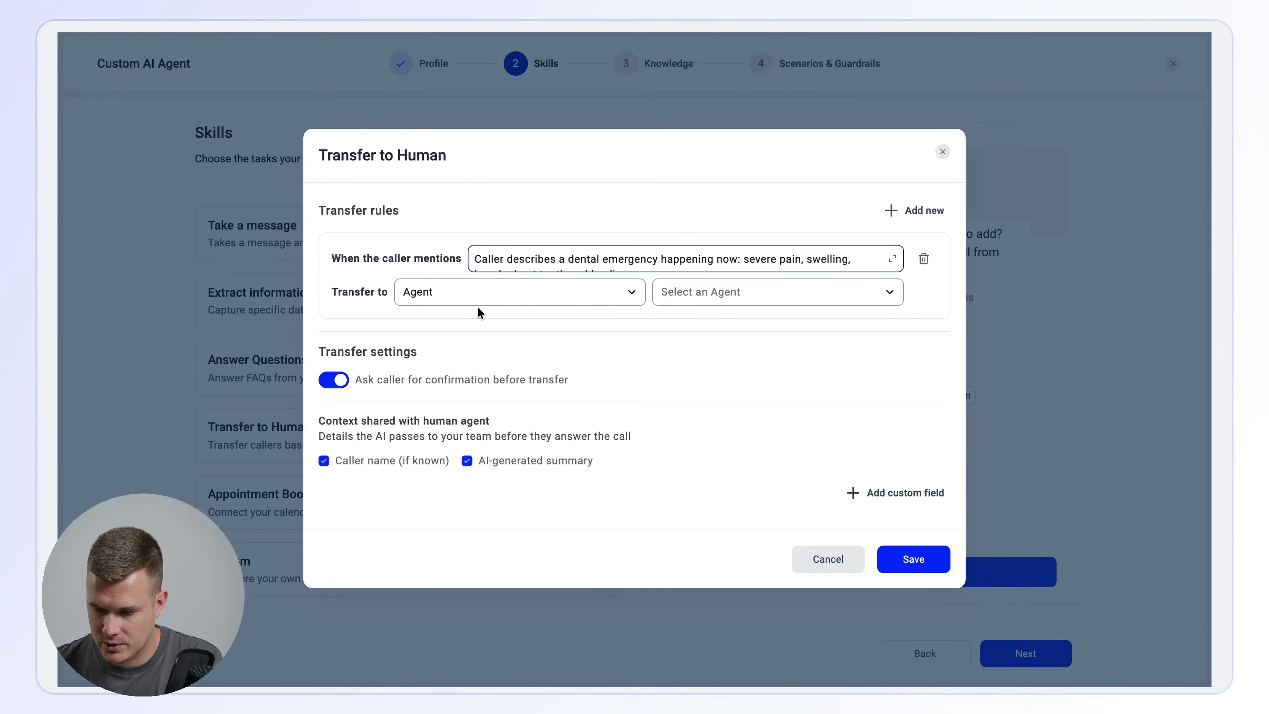
left_click(699, 301)
type("aukas")
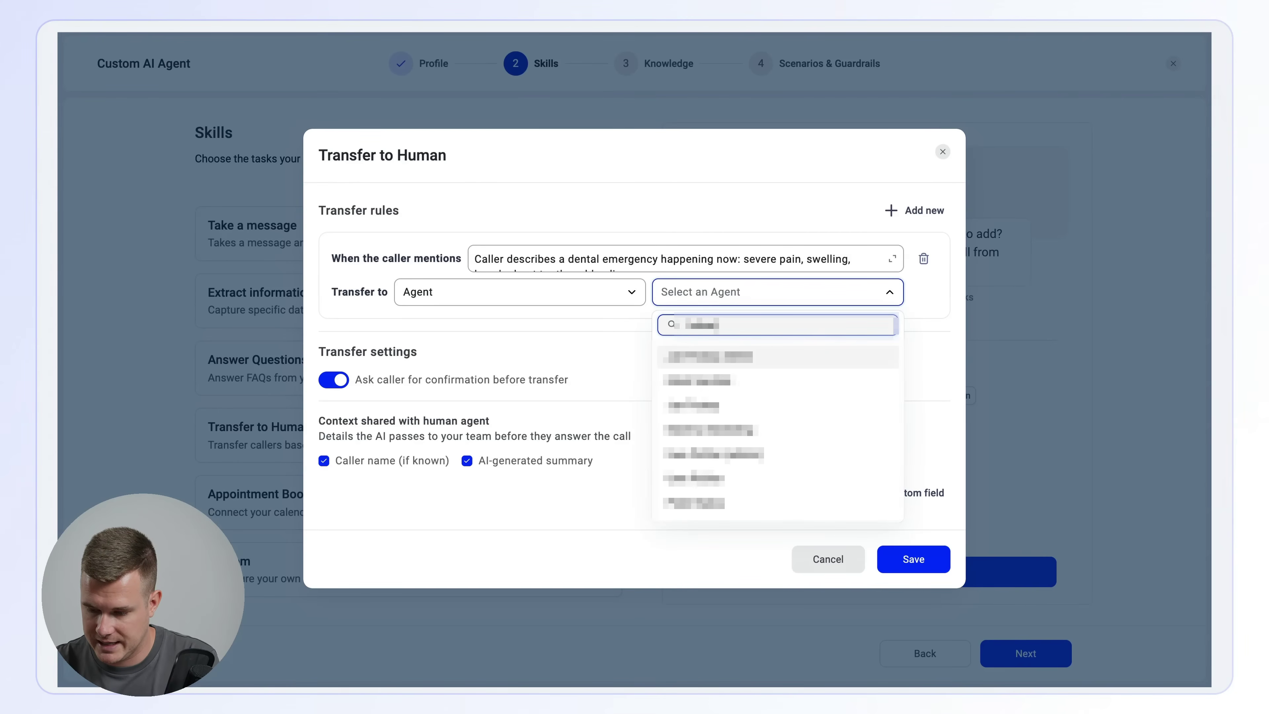
left_click(723, 357)
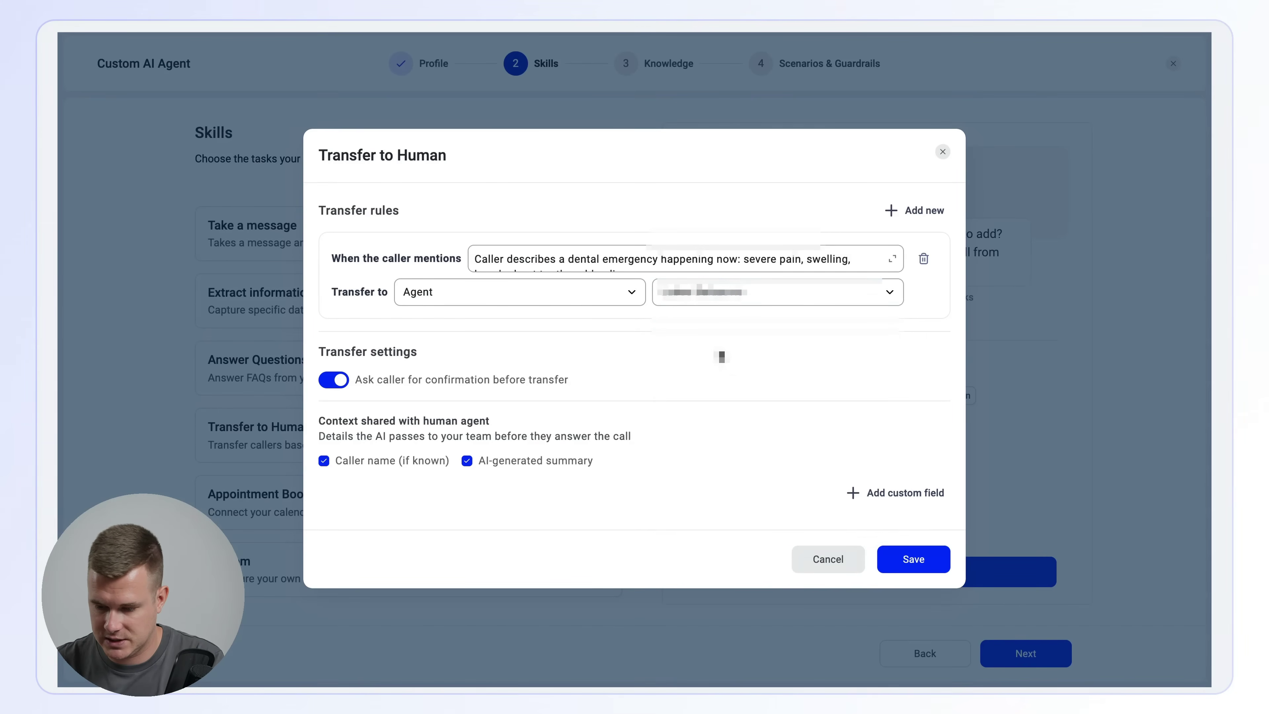
- Add a second transfer rule to the same agent, using the guide's condition "Caller explicitly asks to speak with a dentist or a human"
left_click(915, 211)
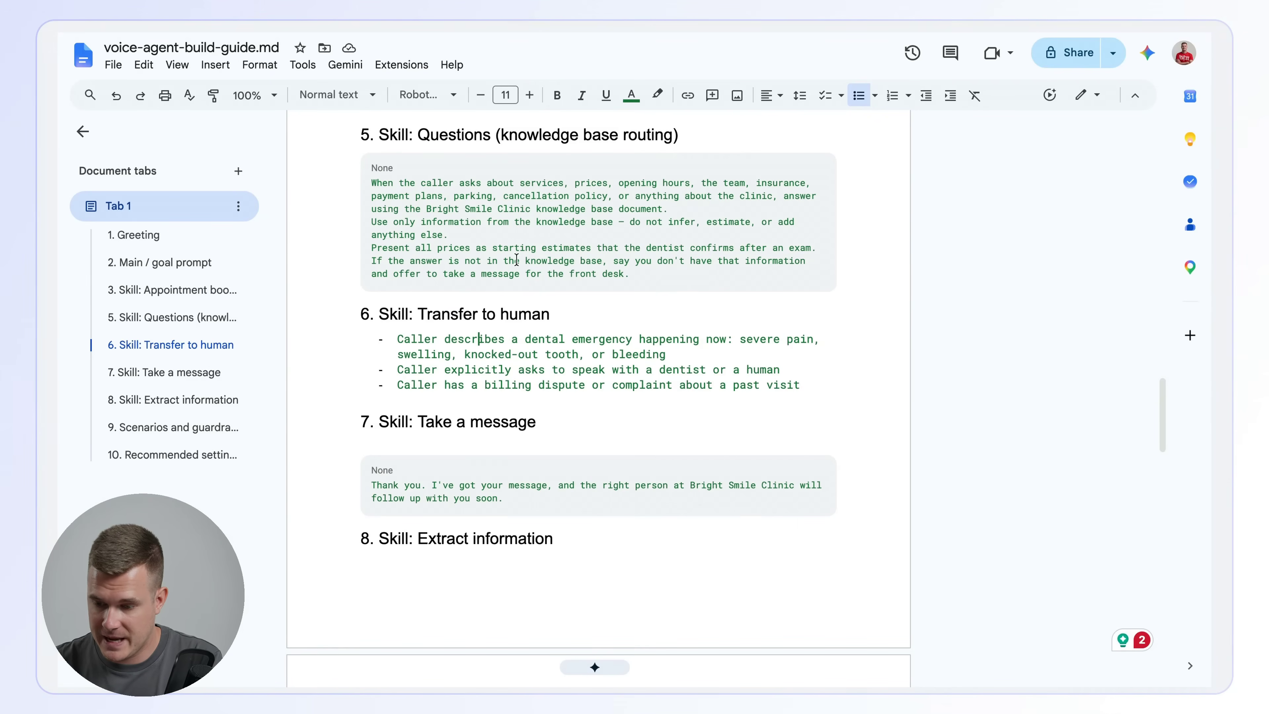
triple_click(433, 369)
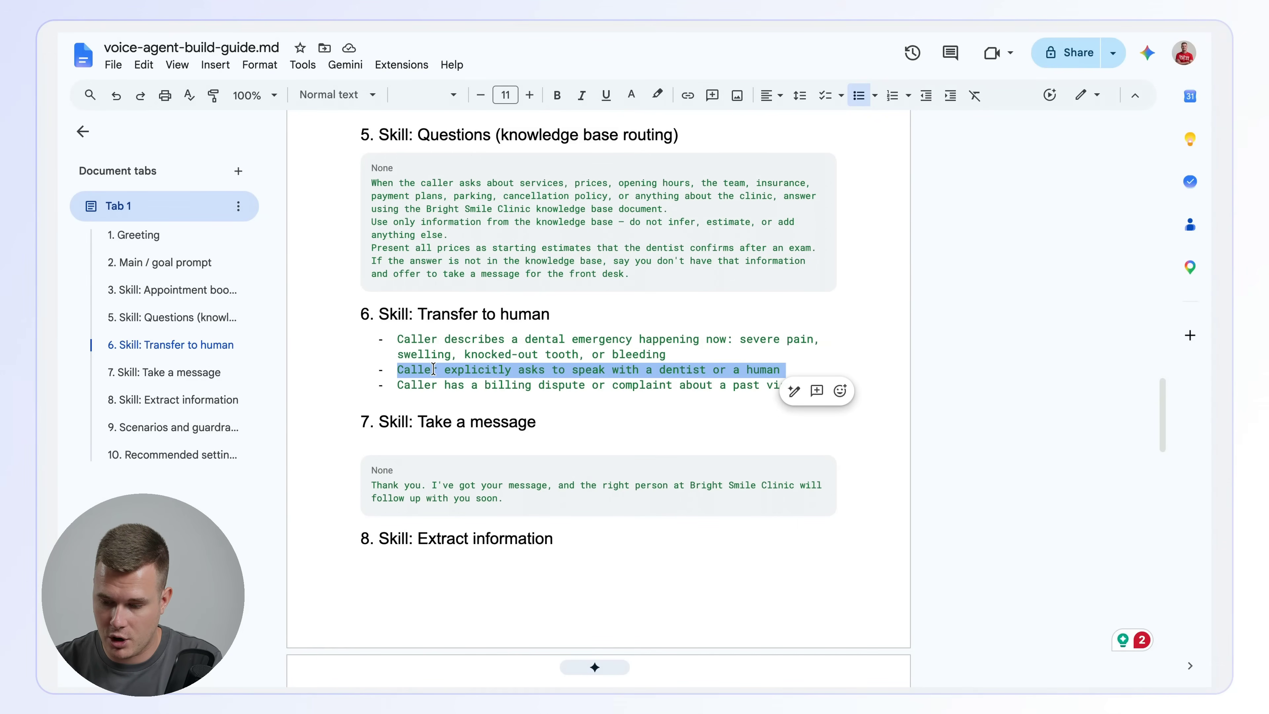
key("ctrl+c")
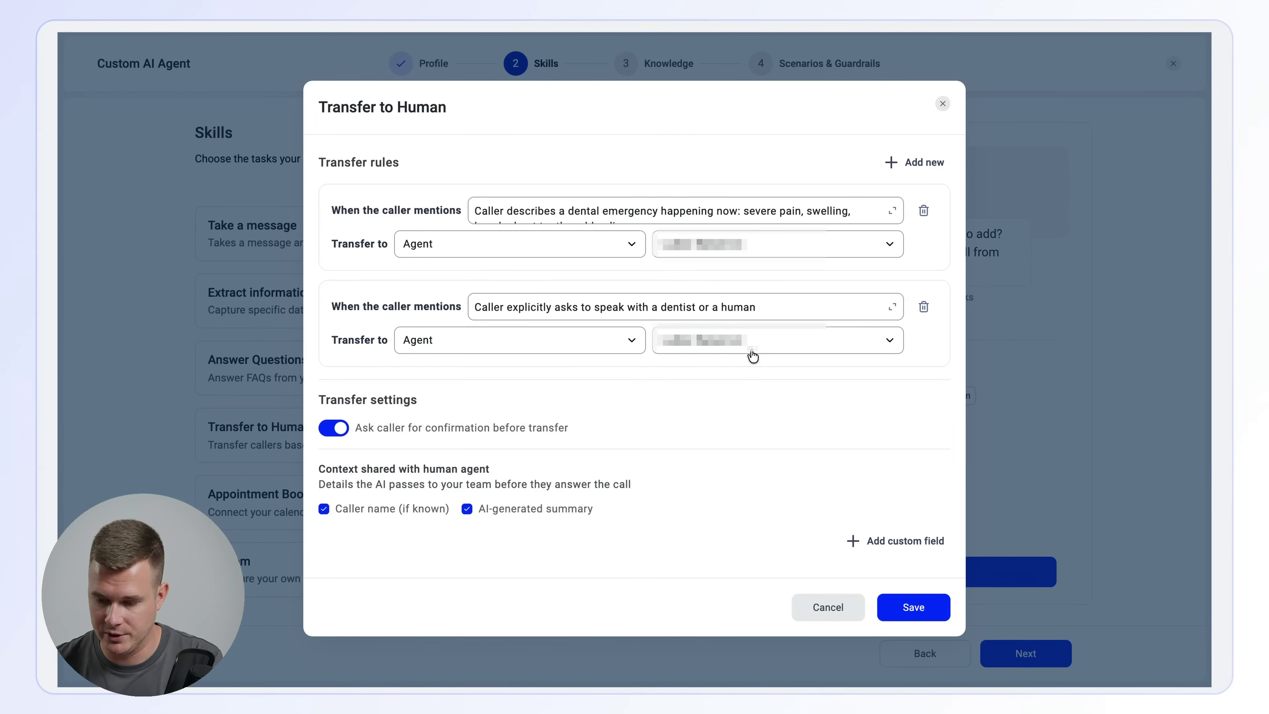
- Add a third transfer rule with the guide's billing dispute or complaint condition, assign it to the same agent, and save the transfer skill
left_click(913, 162)
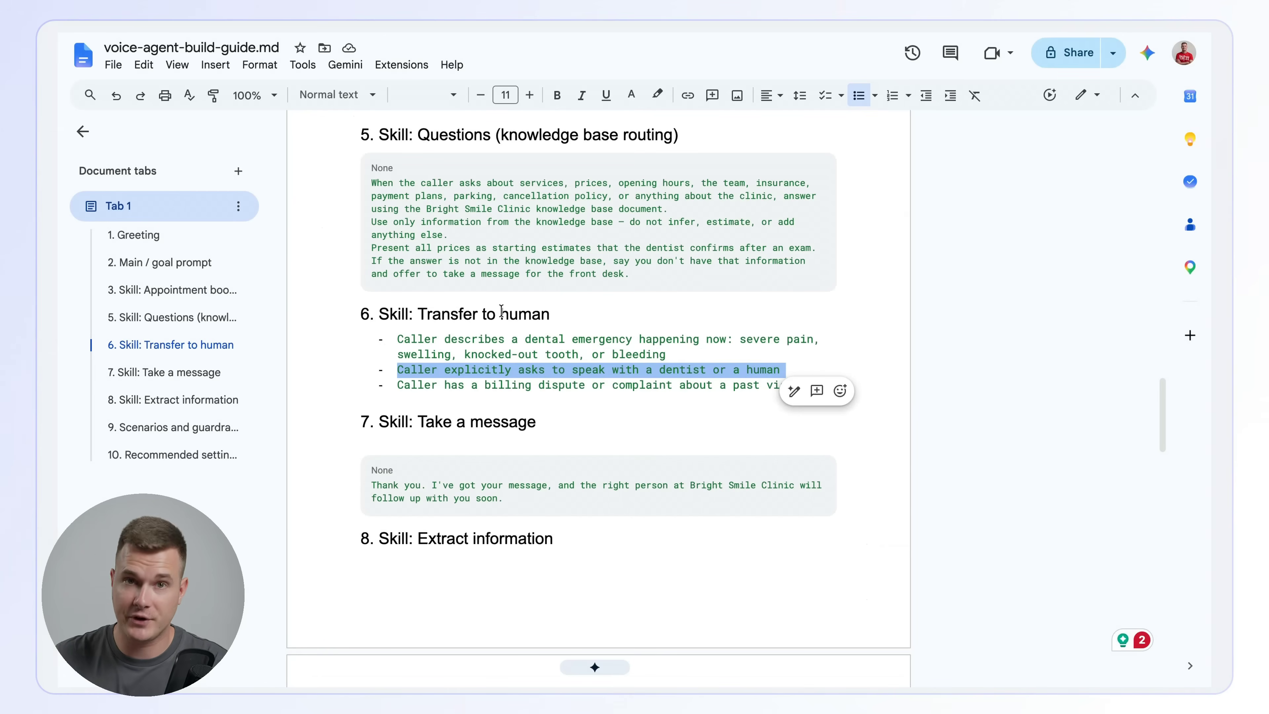
triple_click(435, 387)
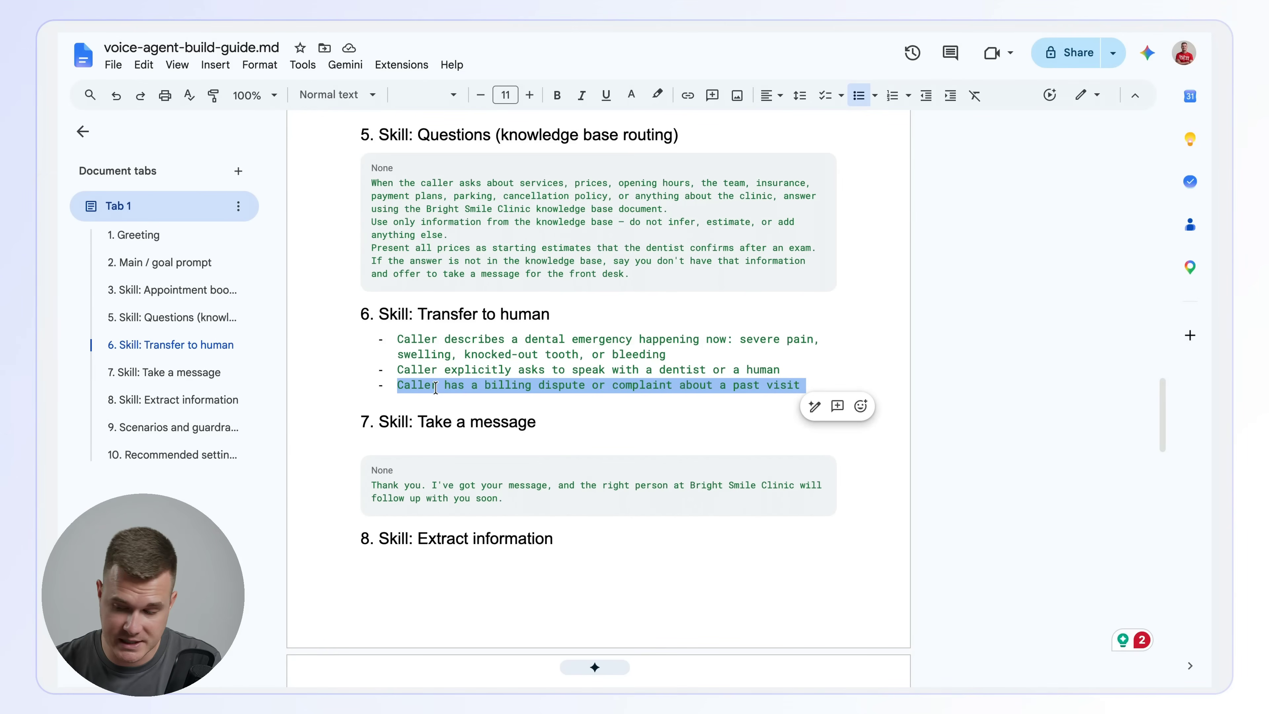
left_click(316, 32)
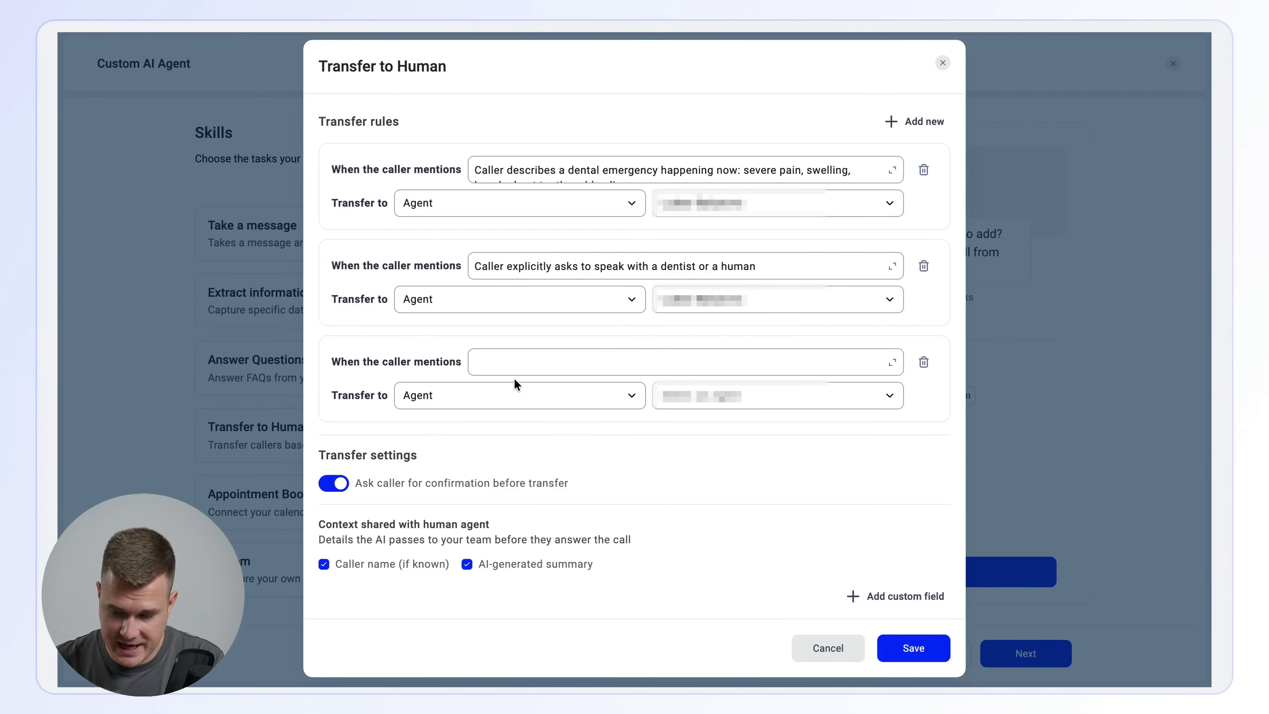
left_click(524, 369)
key("ctrl+v")
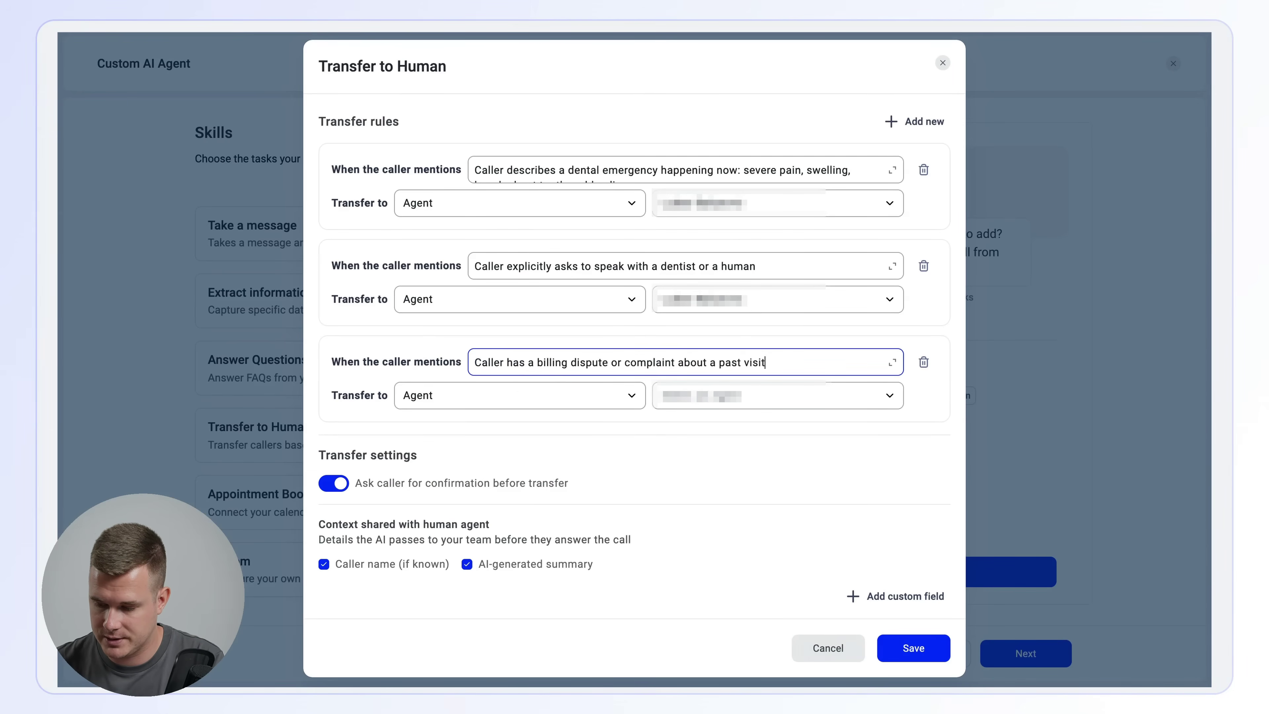
left_click(710, 402)
type("lukas")
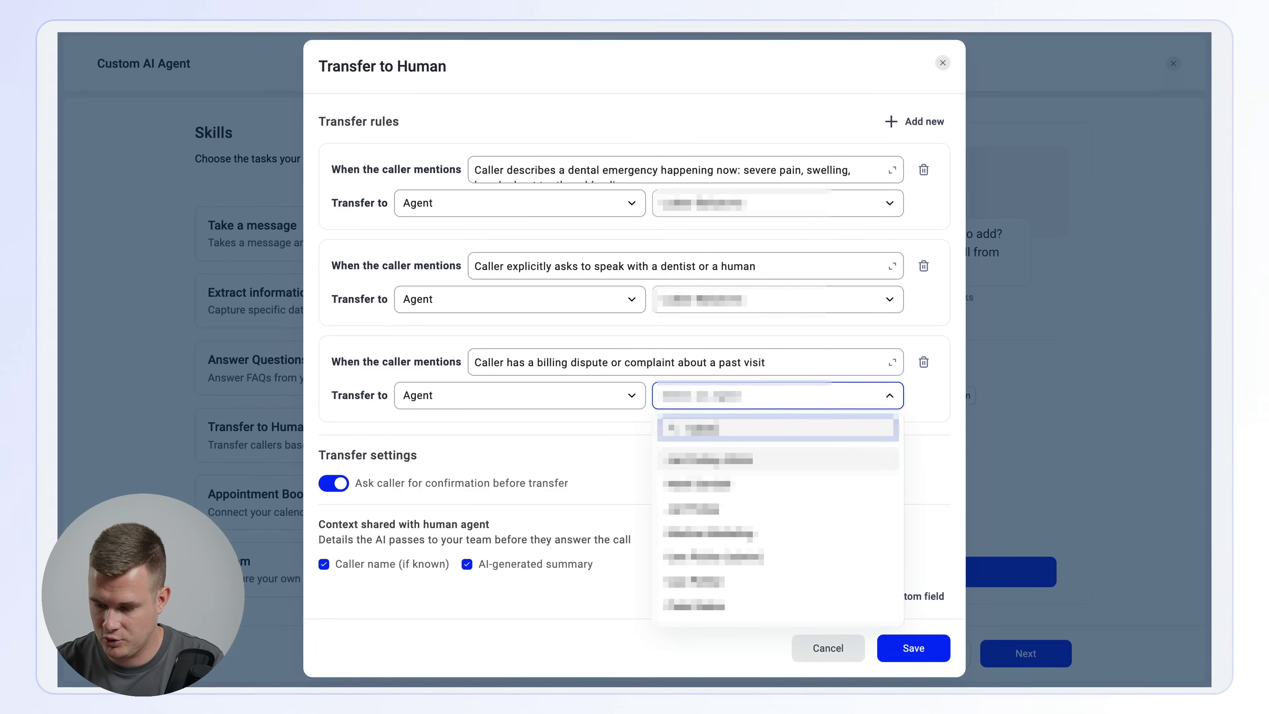
left_click(699, 453)
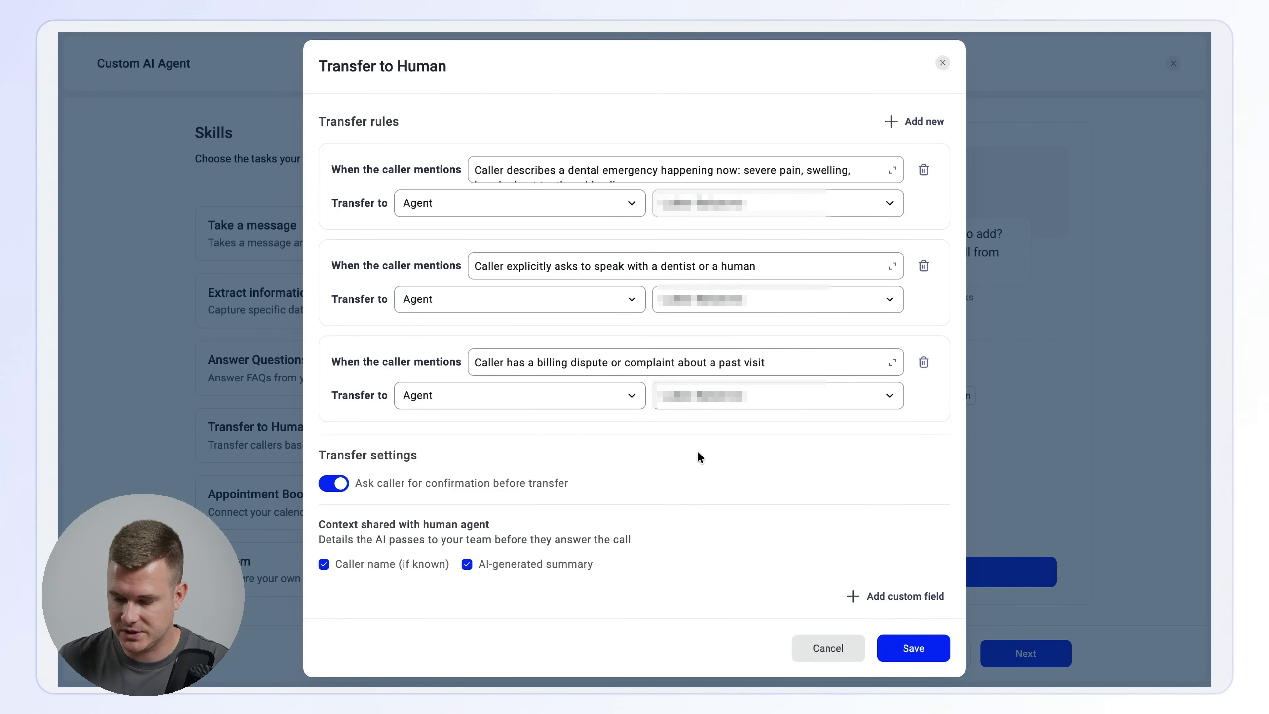
left_click(919, 659)
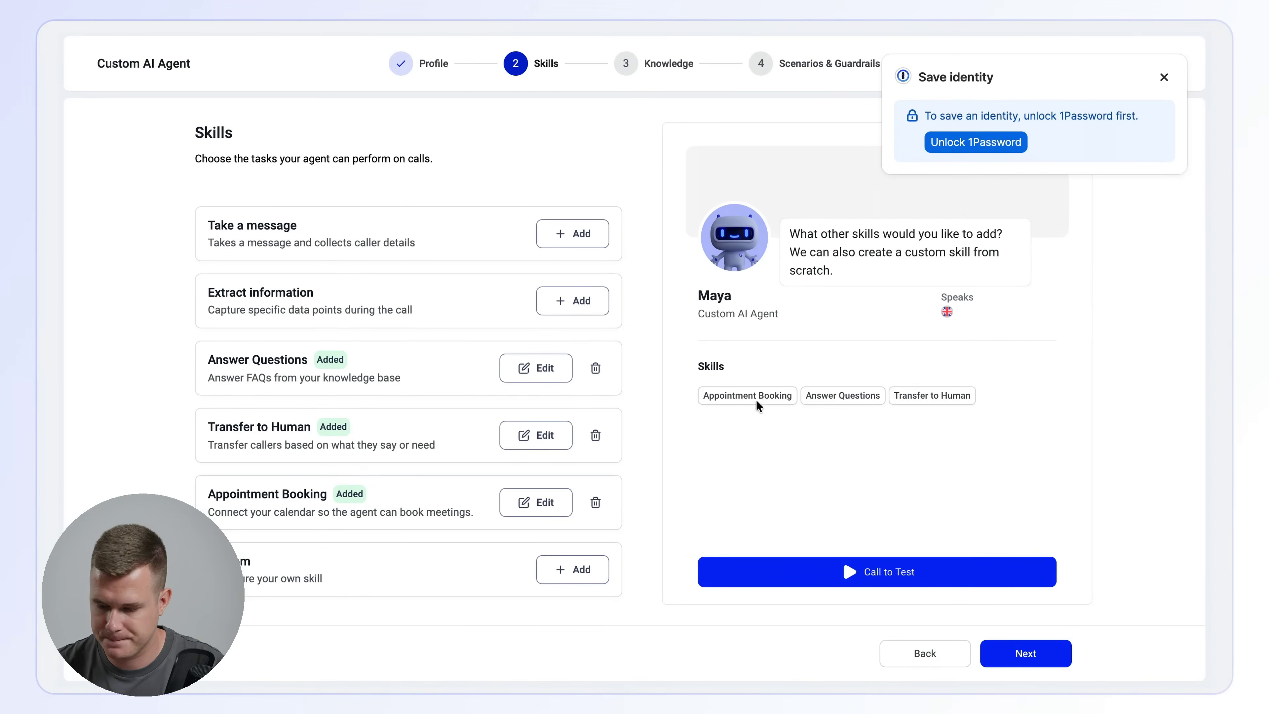
- Add the Take a message skill, copy the guide's thank-you response into it, dismiss the 1Password prompt, and save the skill
left_click(605, 244)
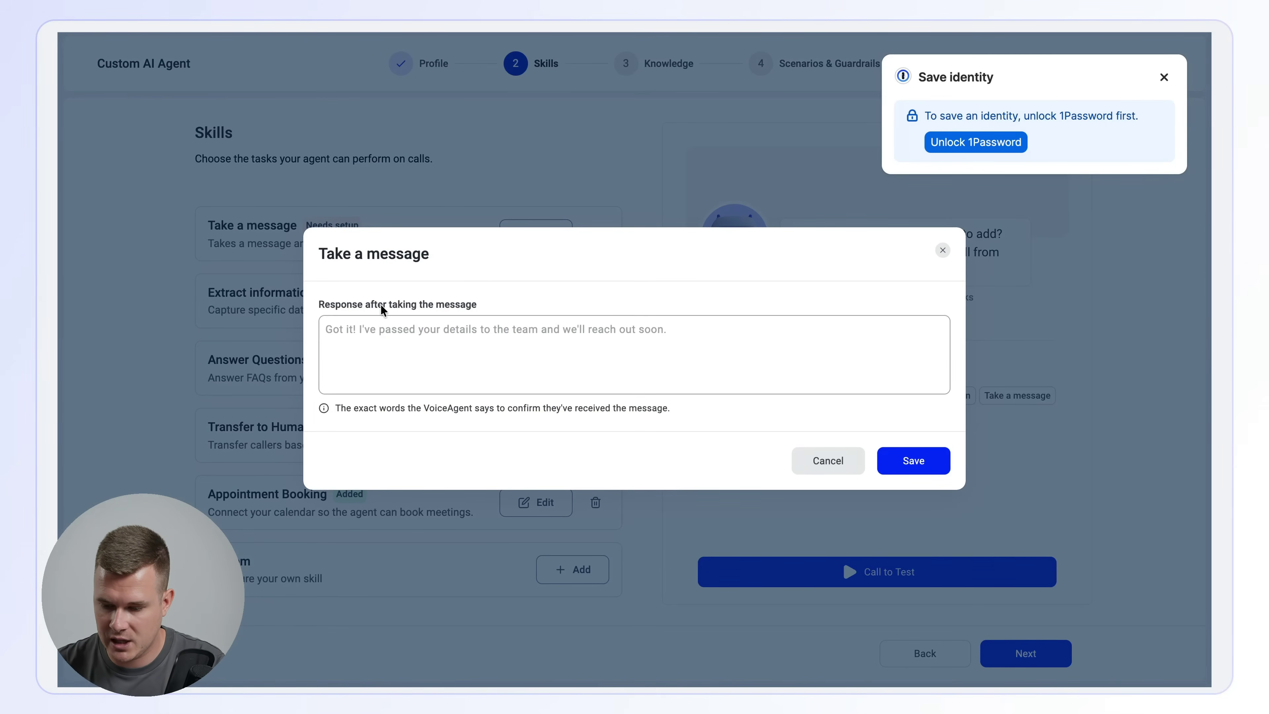
left_click(406, 328)
left_click(644, 33)
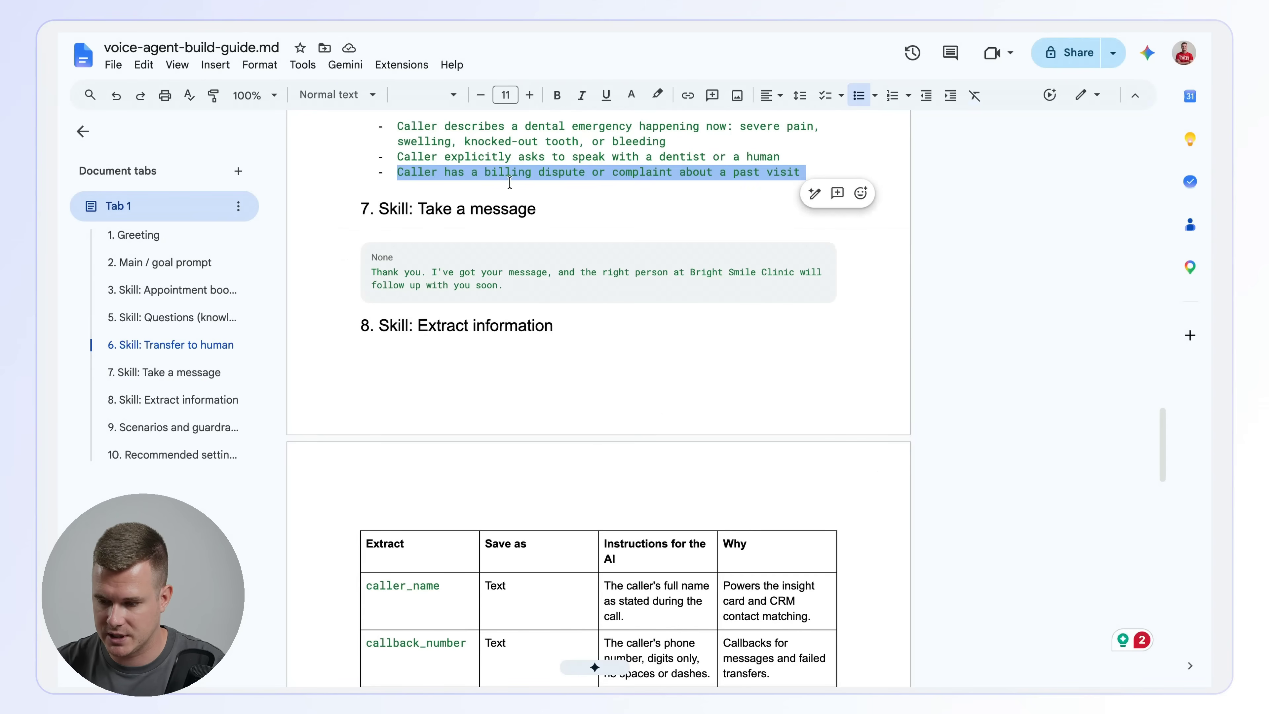
triple_click(437, 265)
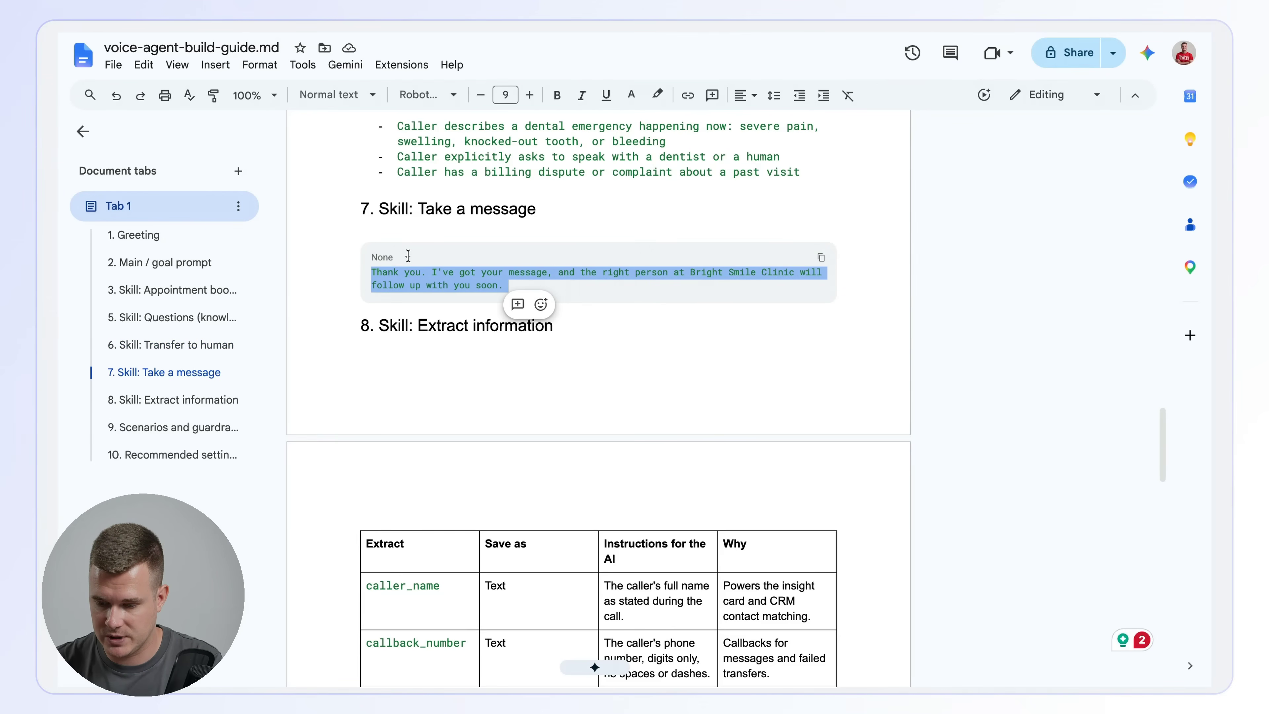
key("ctrl+c")
key("alt+Tab")
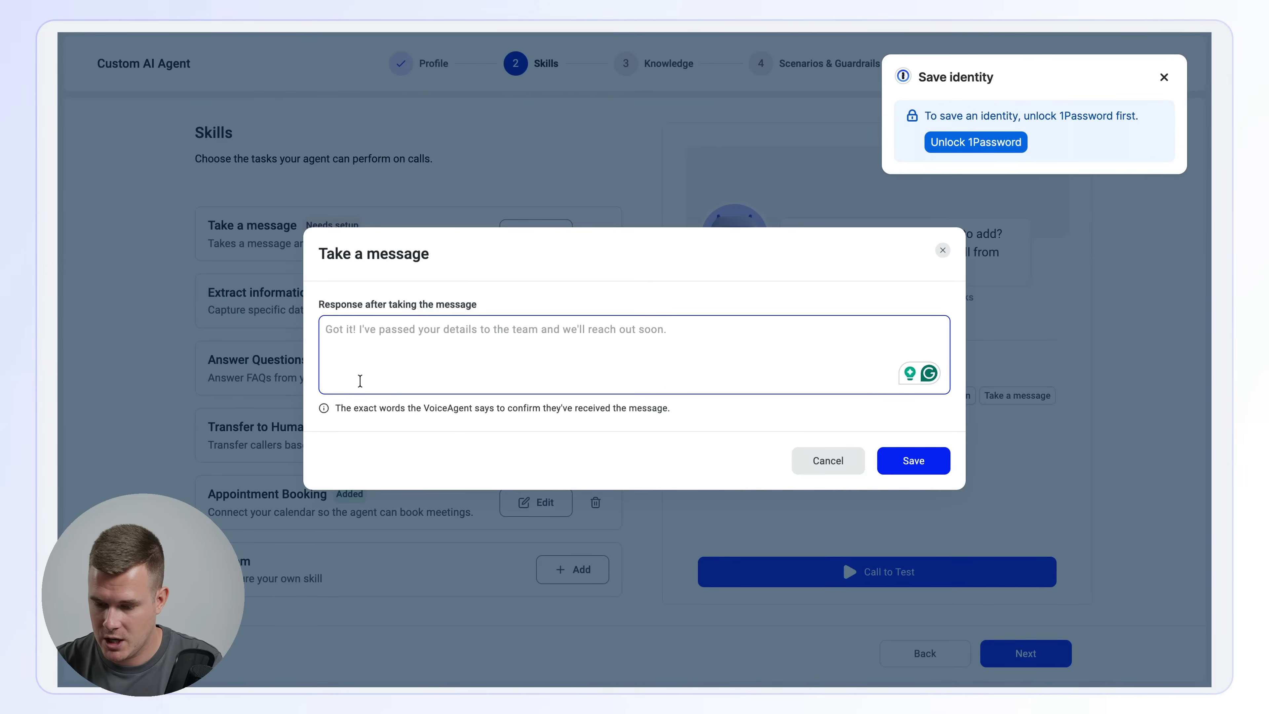
key("ctrl+v")
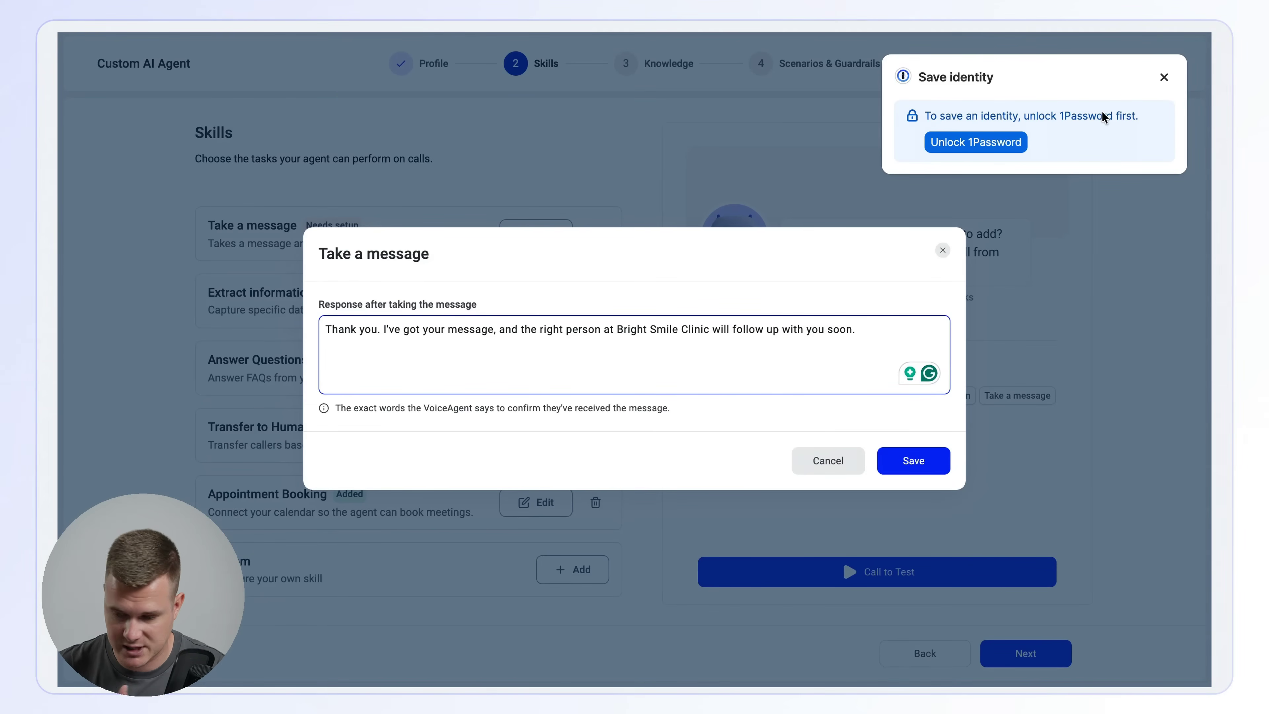
left_click(1164, 78)
left_click(912, 468)
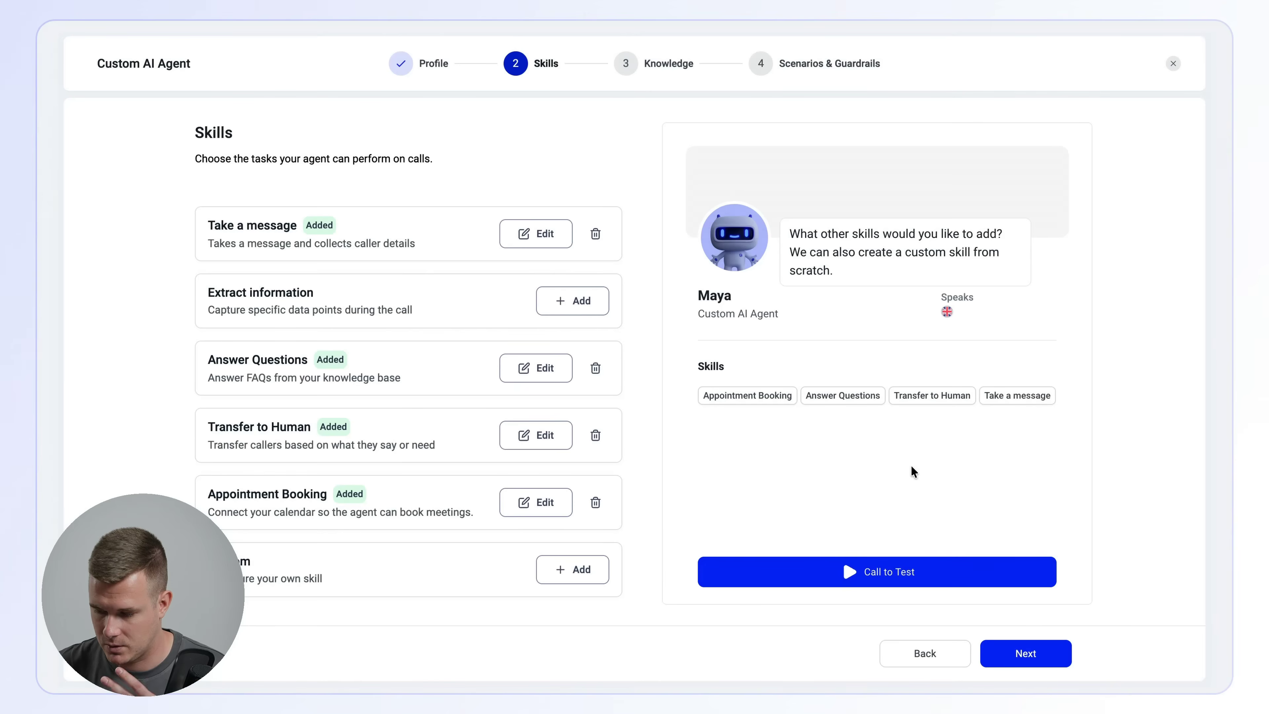
- Add and save the Extract information skill with the guide's caller_name, callback_number, call_reason, appointment_booked and message_recipient entries as Text, including their AI instructions
left_click(557, 315)
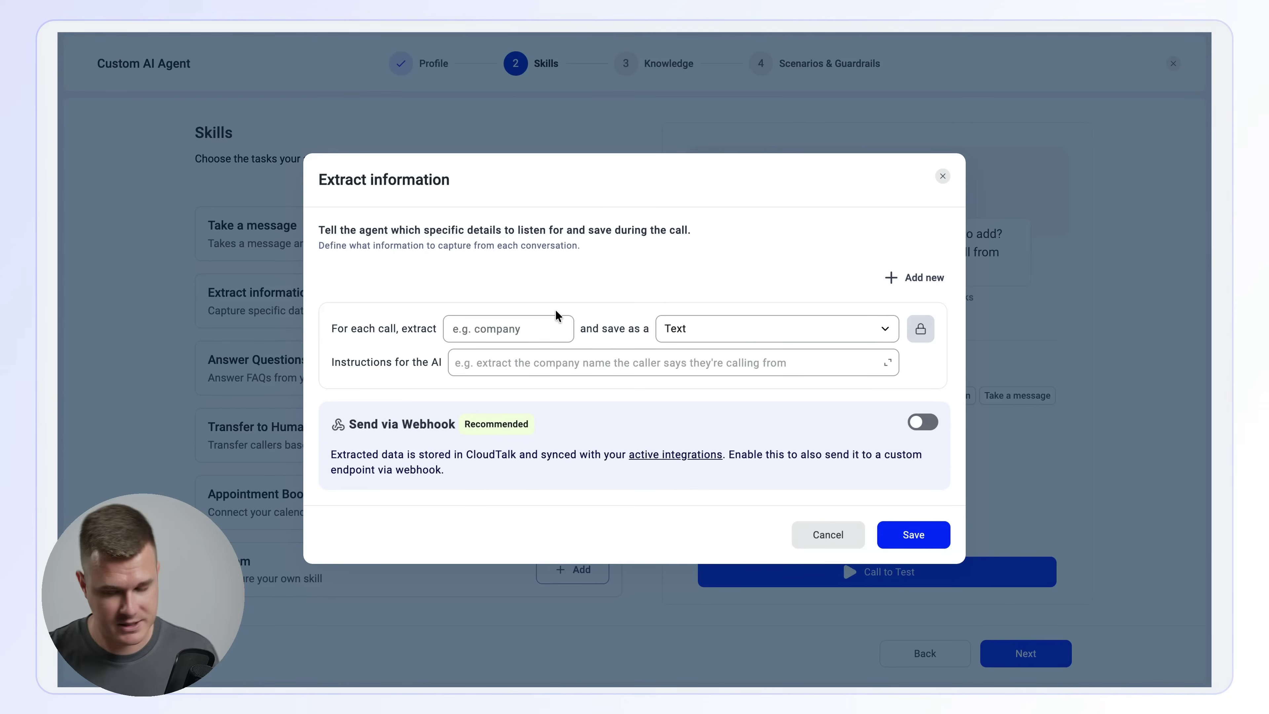
key("ctrl+Tab")
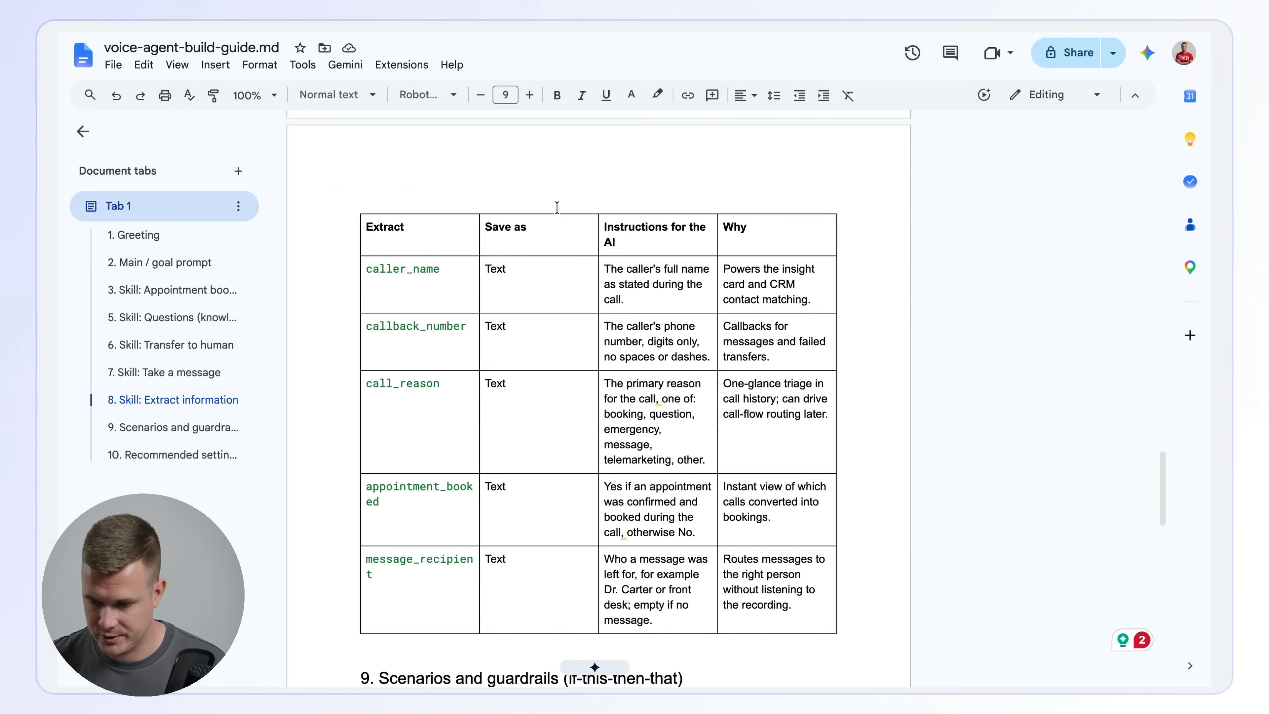
scroll(556, 324, "down", 1)
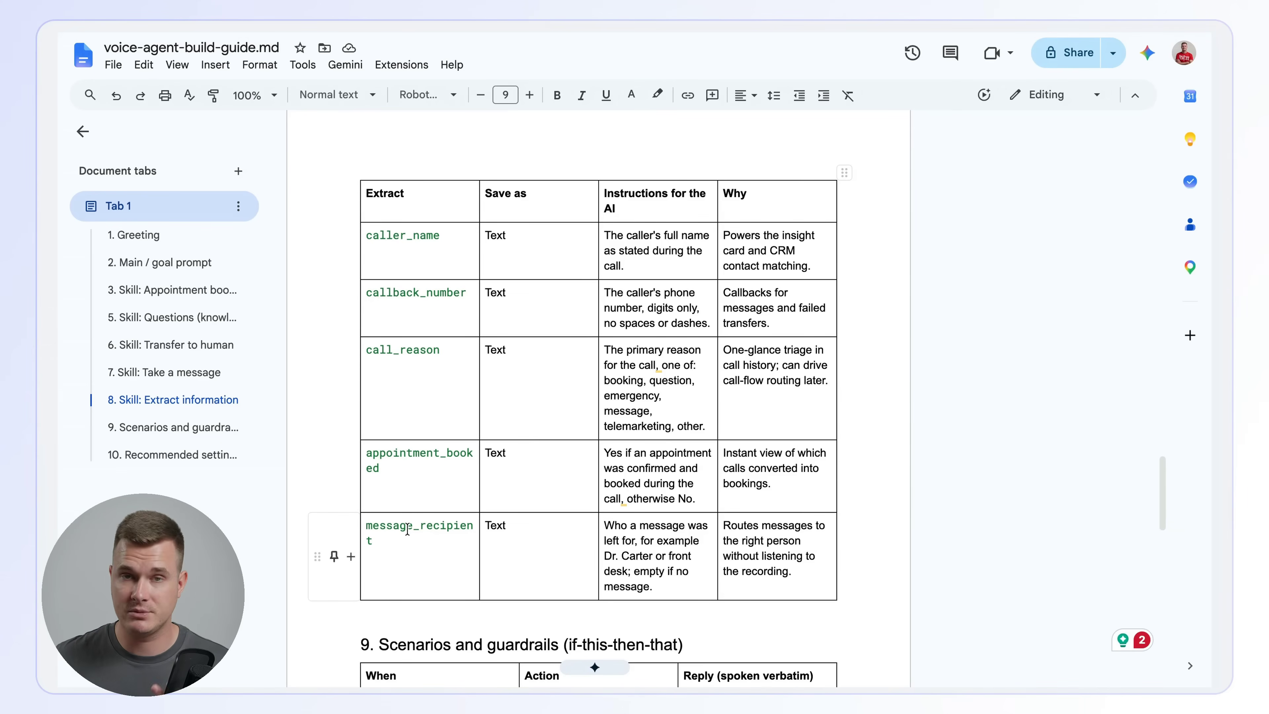
scroll(407, 528, "down", 1)
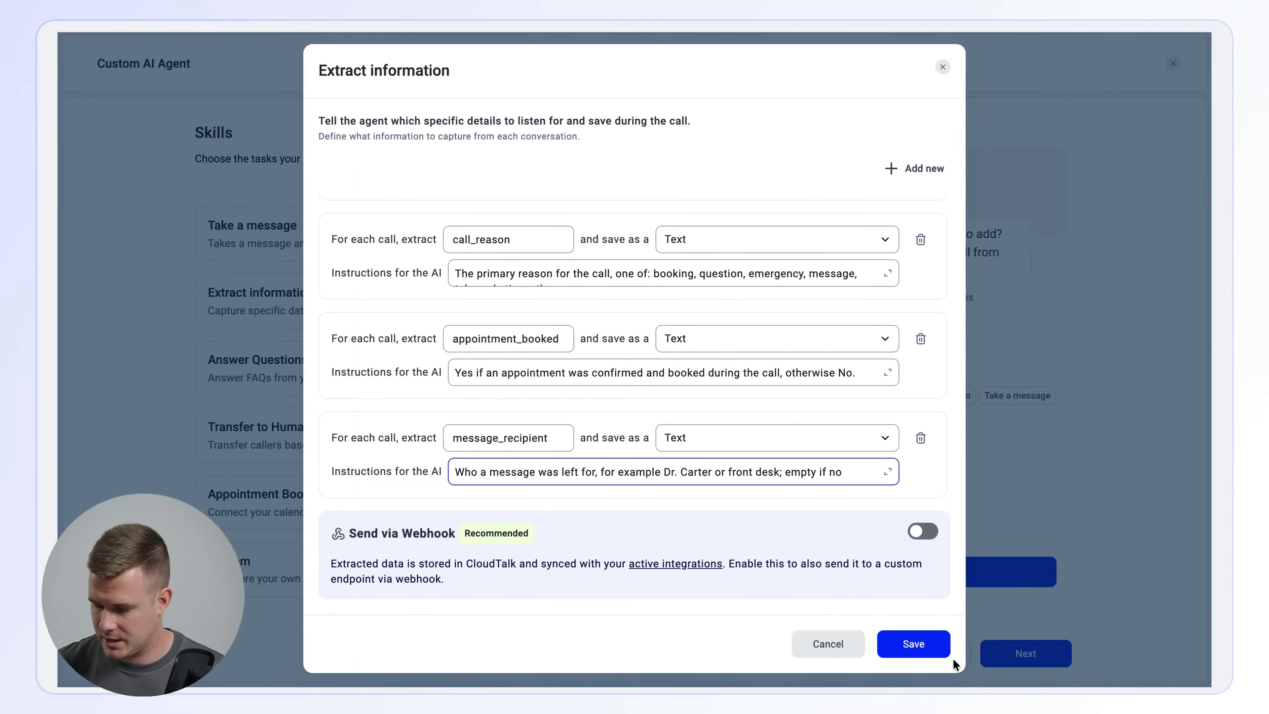
left_click(939, 650)
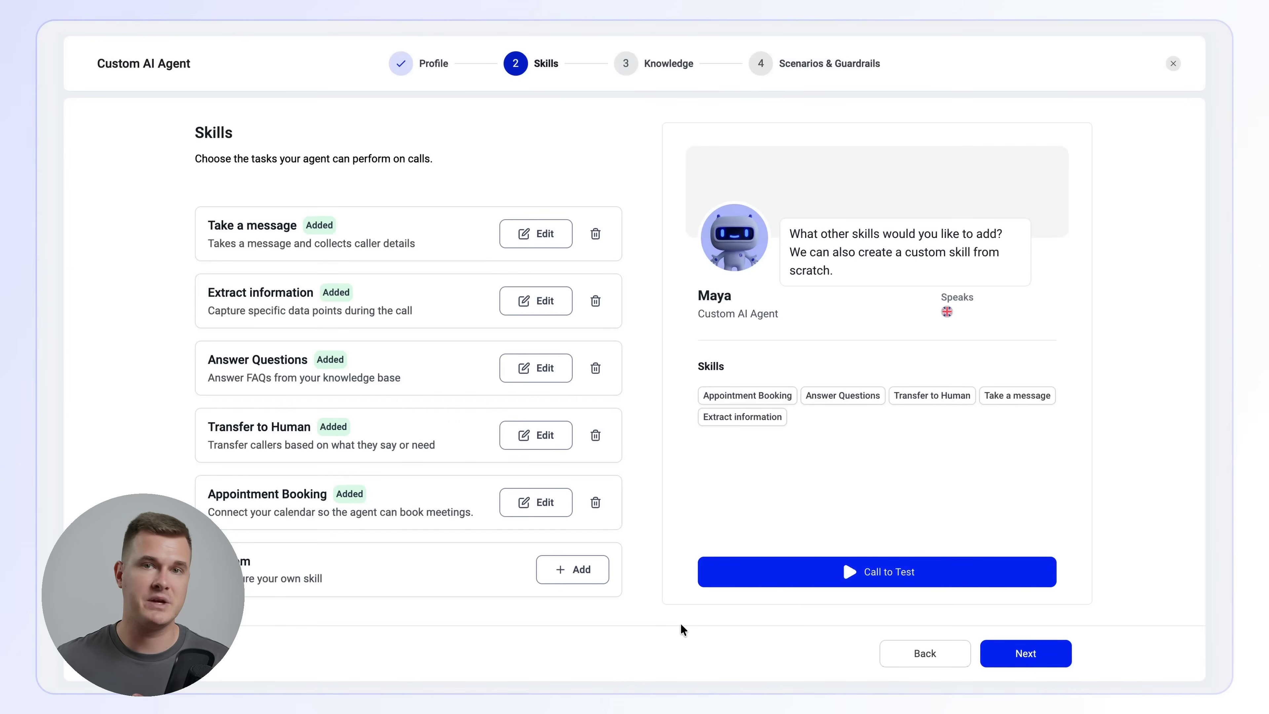
- Proceed to the Knowledge stage and add the existing Bright_Smile_Clinic_KB.docx document from the knowledge base as the agent's source
left_click(1014, 652)
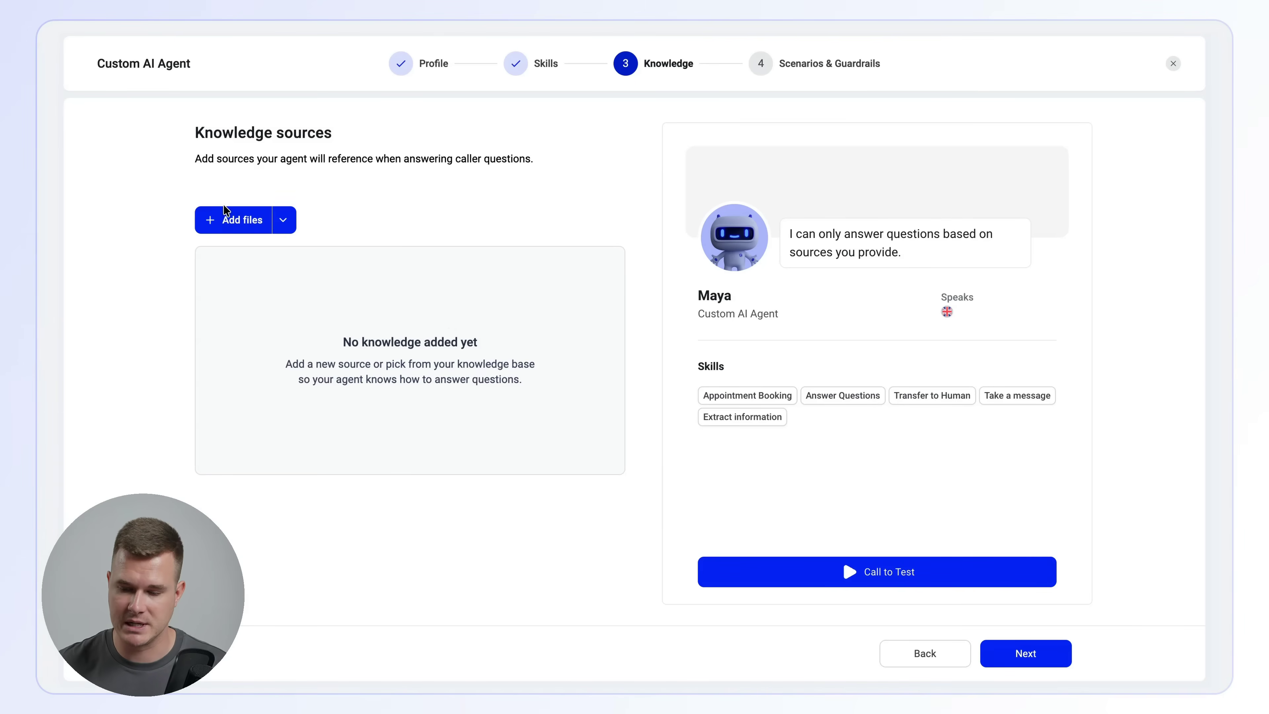
left_click(242, 230)
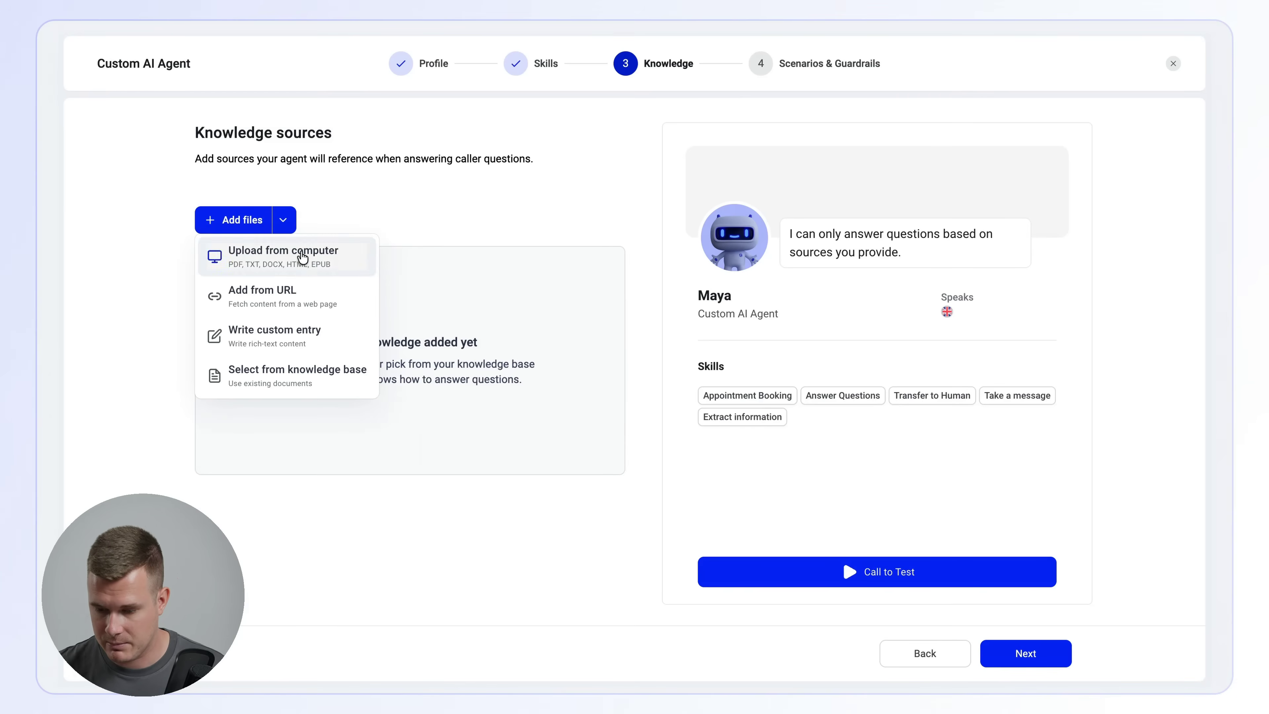
left_click(279, 378)
left_click(540, 194)
type("smei")
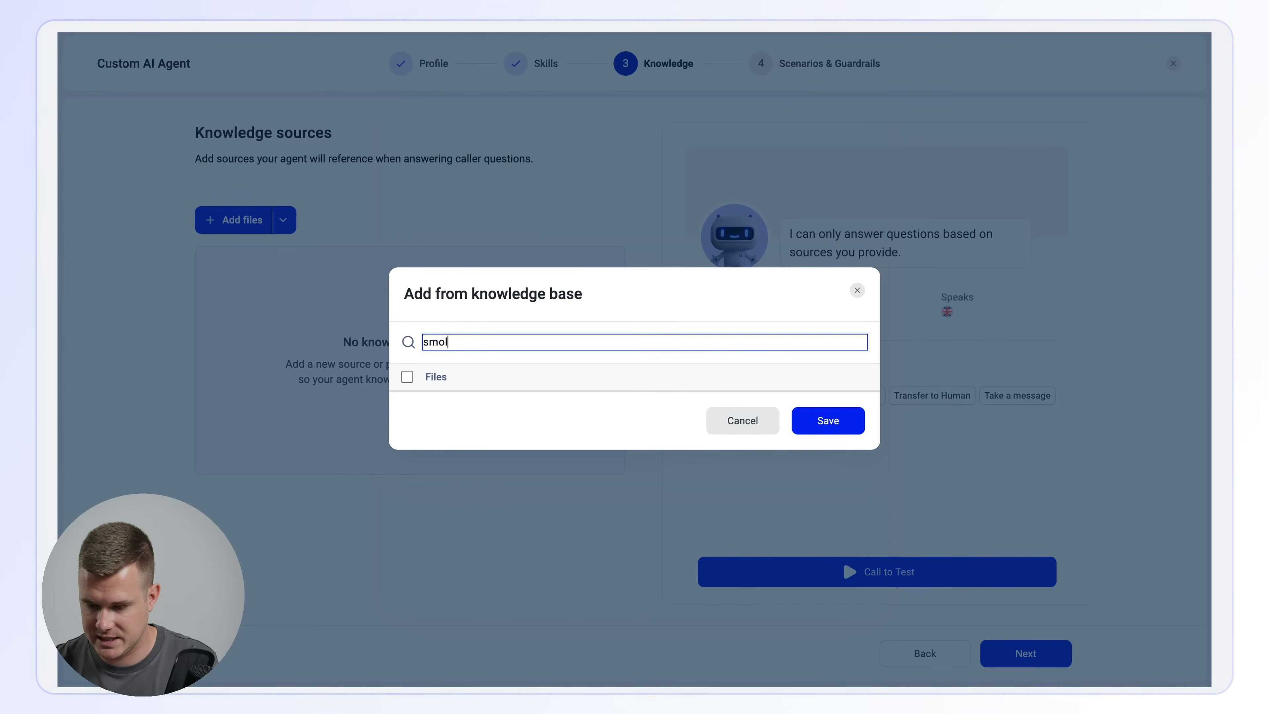
key("BackSpace")
key("BackSpace")
left_click(443, 390)
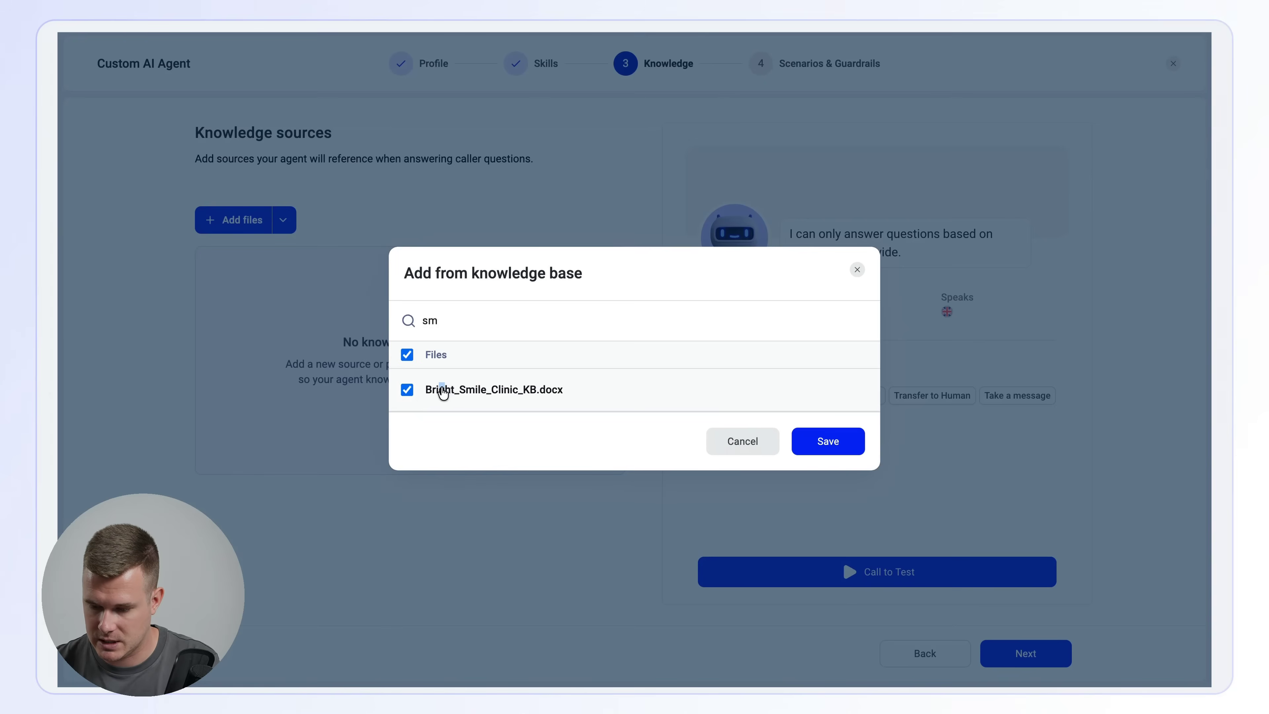
left_click(809, 442)
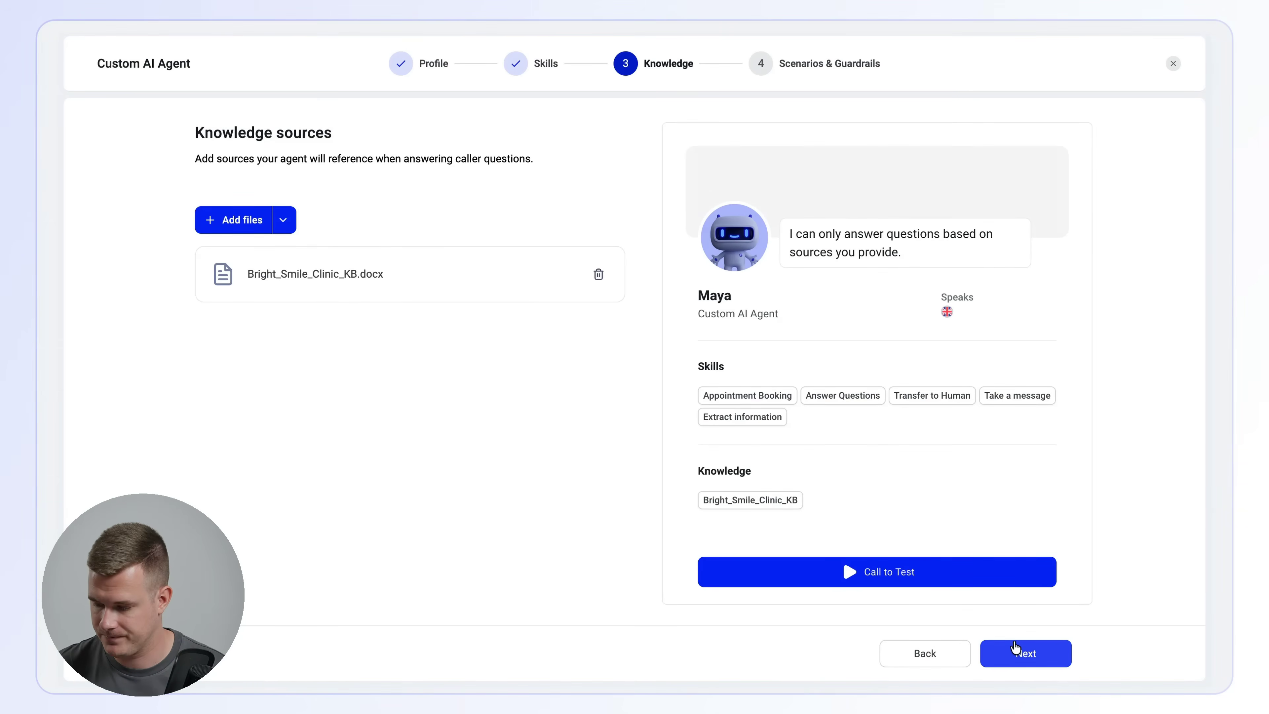
- Proceed to the Scenarios & Guardrails stage and review the guide's section 9 table of conditions, actions and spoken replies
left_click(1016, 651)
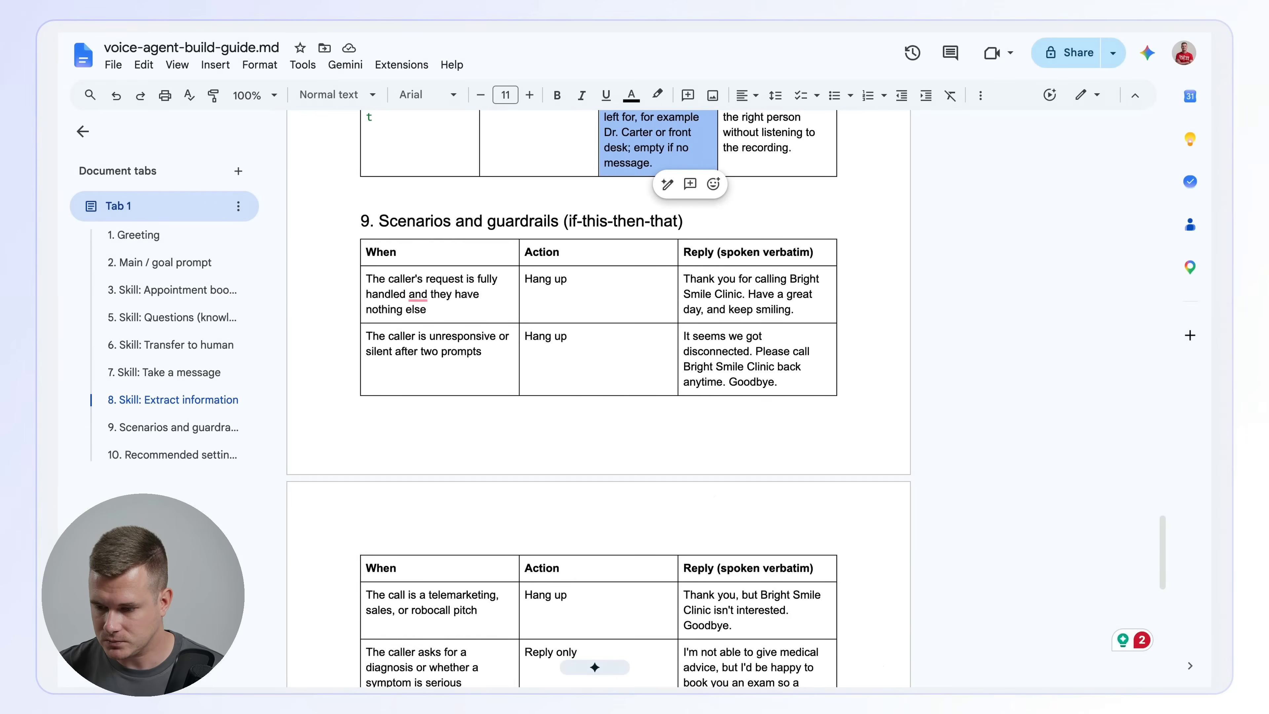
left_click(465, 245)
left_click(414, 274)
scroll(415, 274, "down", 2)
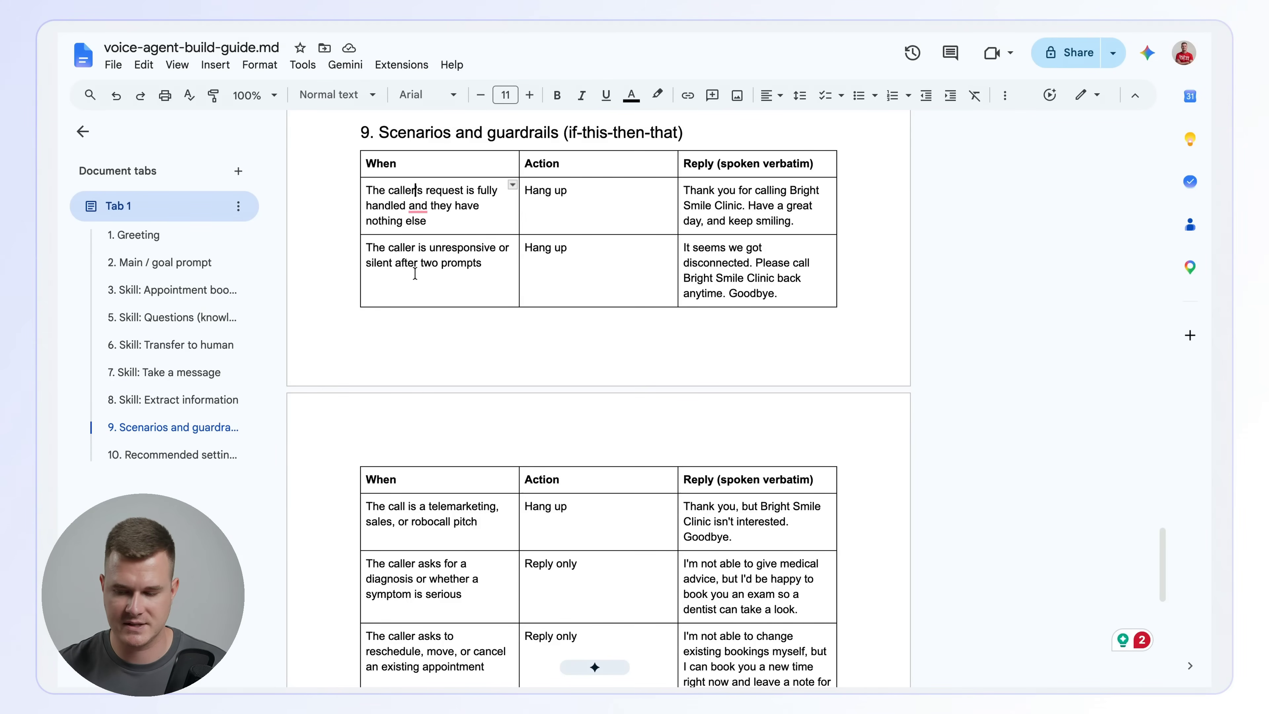
scroll(415, 273, "down", 2)
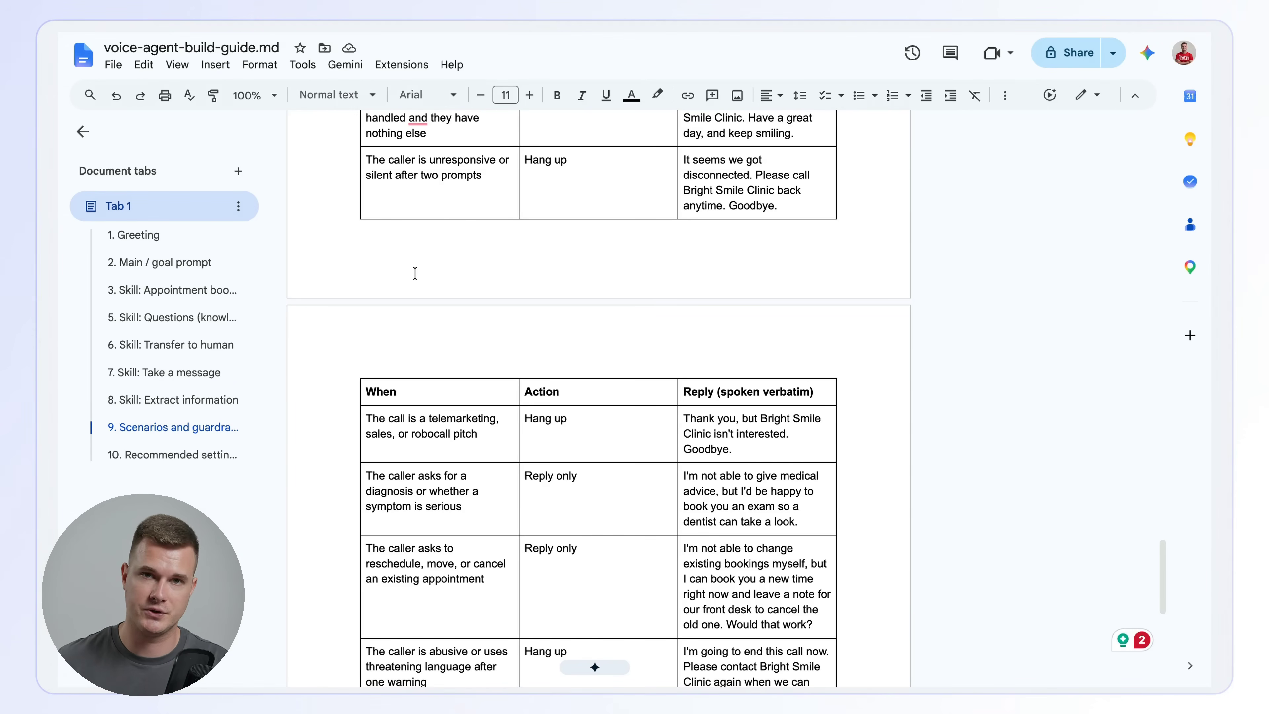
scroll(414, 274, "up", 2)
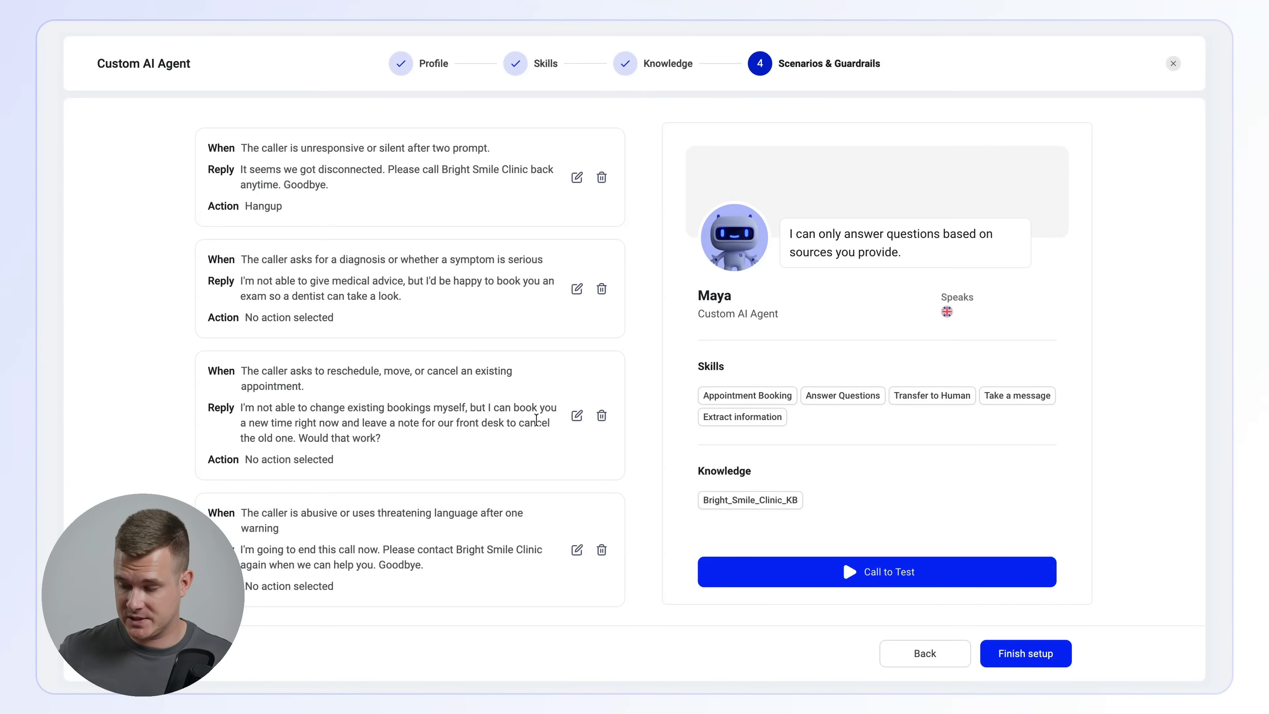
- Finish the agent setup and open the Bright Smile Clinic — AI Receptionist agent with four recent calls for editing
left_click(1028, 648)
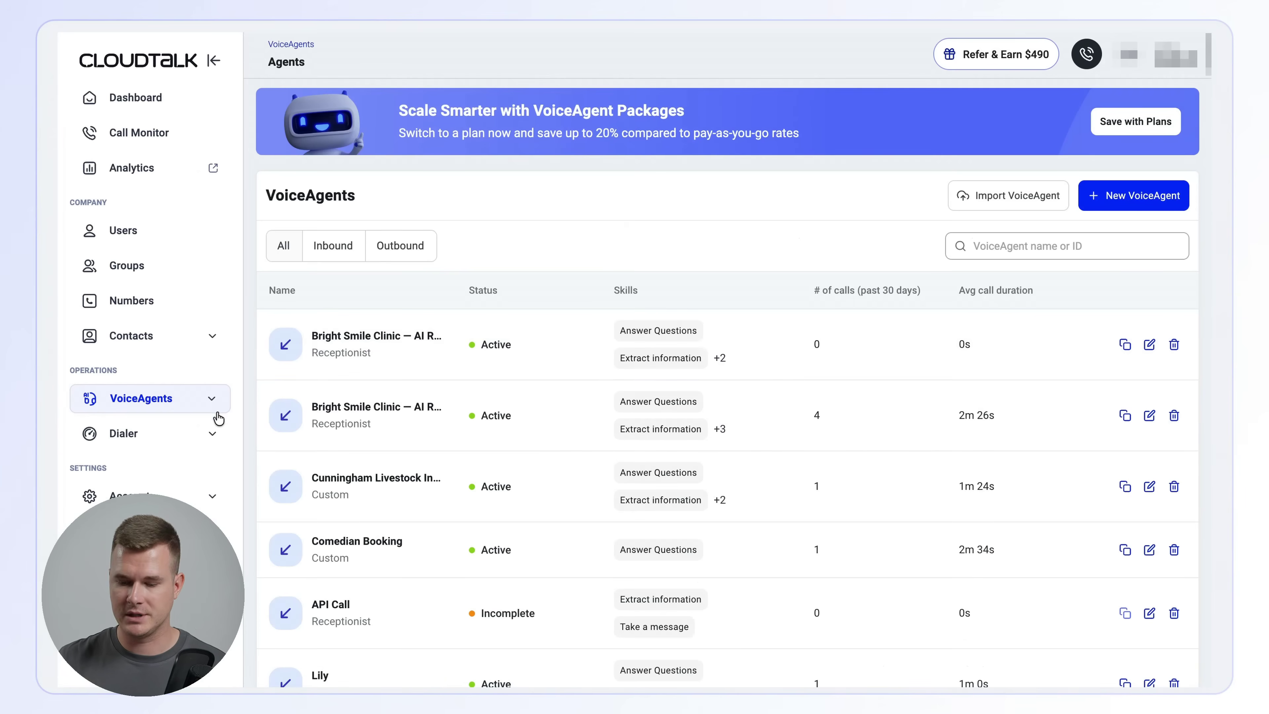
left_click(194, 407)
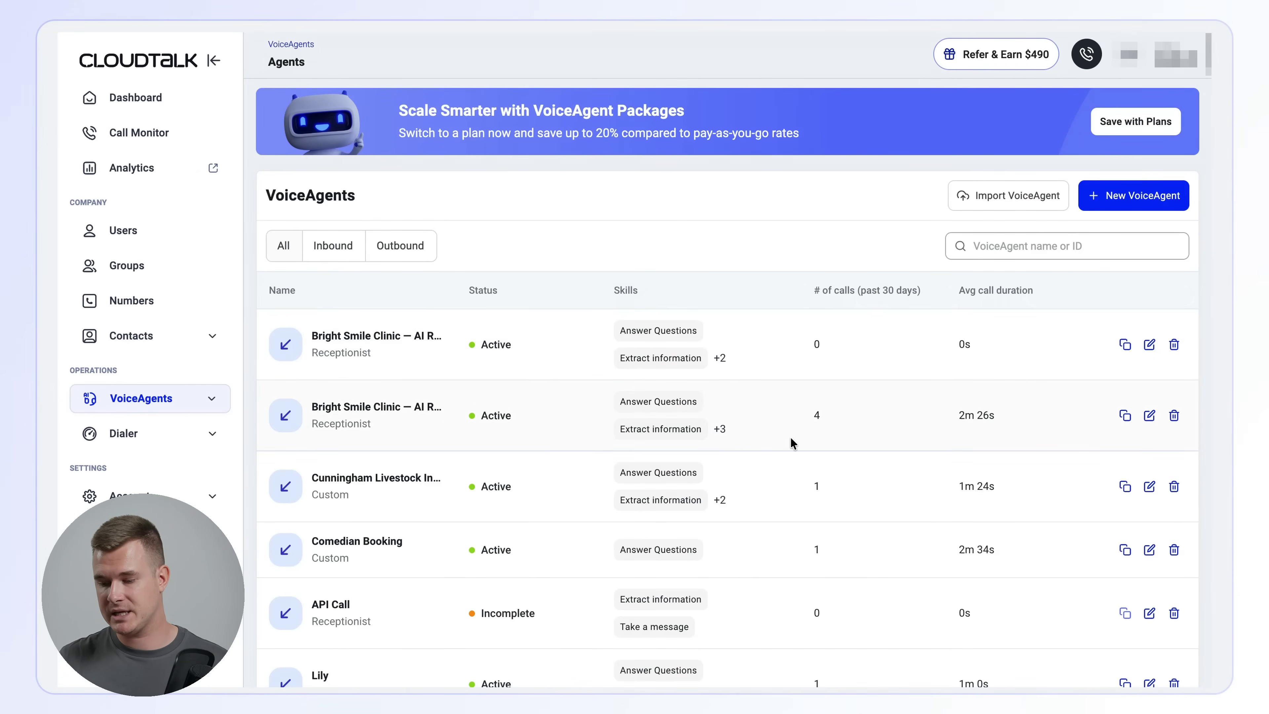
left_click(1148, 416)
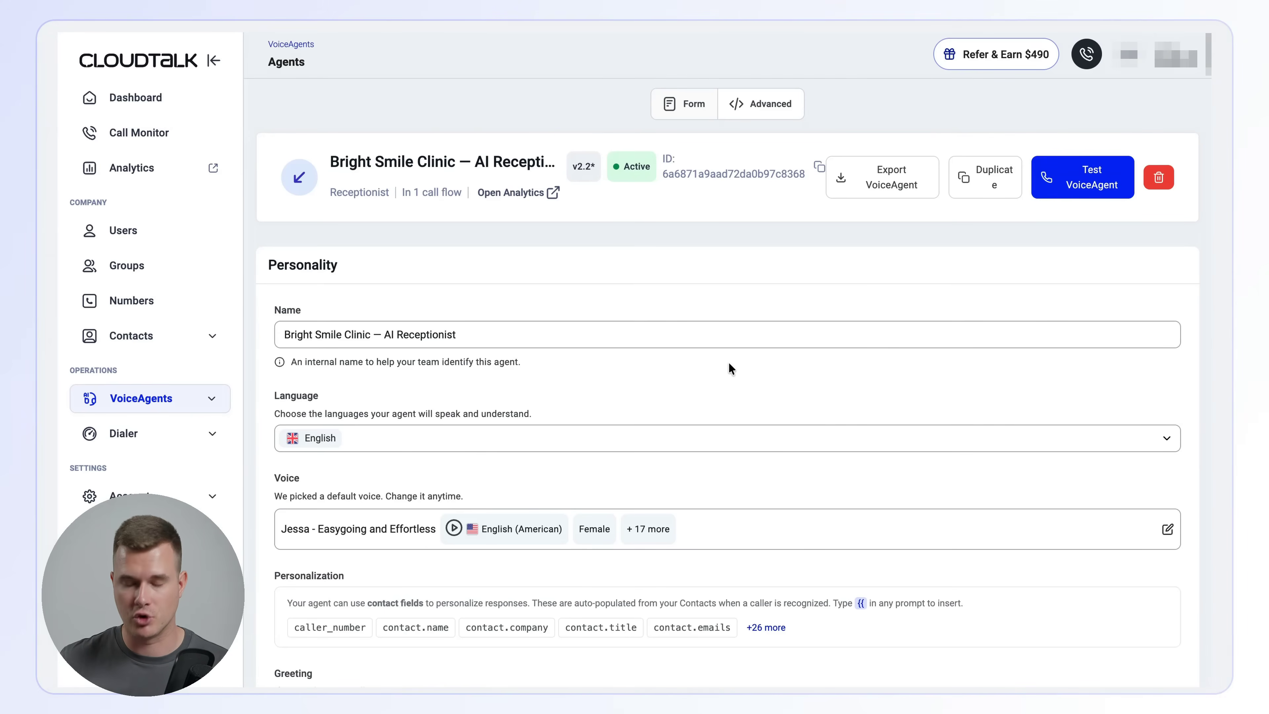
- Look through the agent's skills and scenarios, and view its configuration code in Advanced mode
scroll(729, 362, "down", 10)
scroll(729, 362, "down", 10)
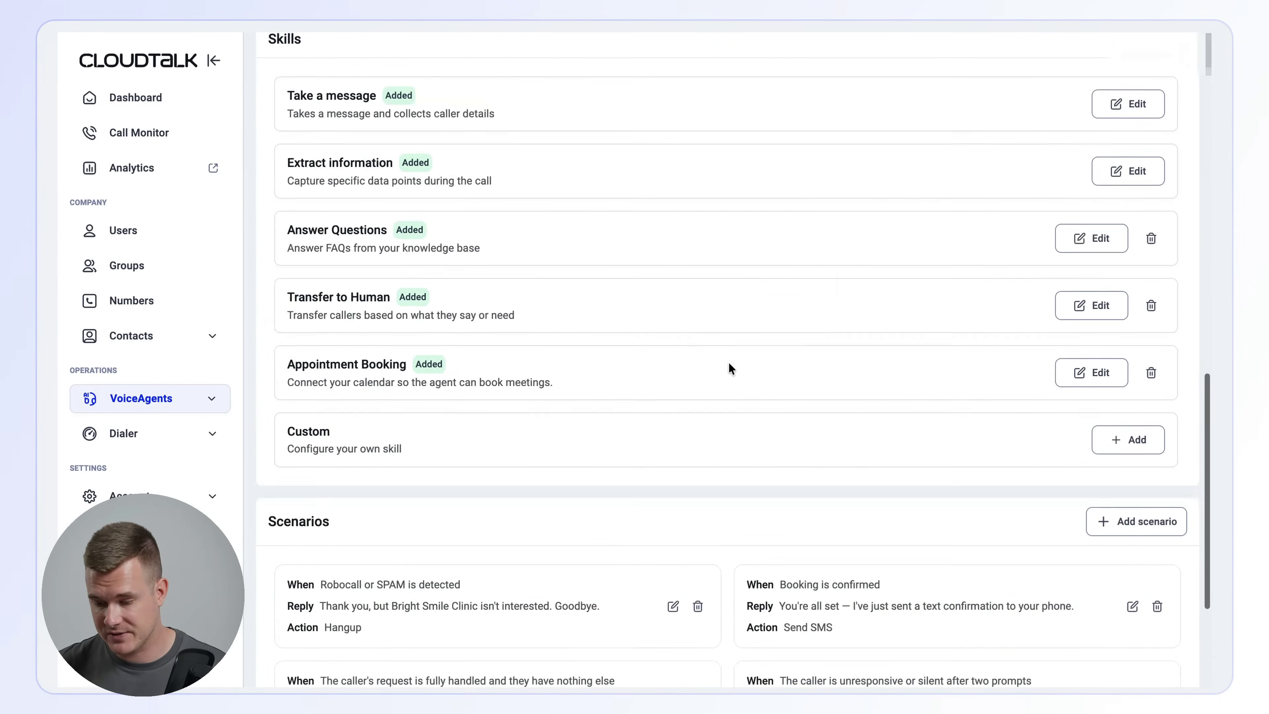
scroll(729, 362, "up", 20)
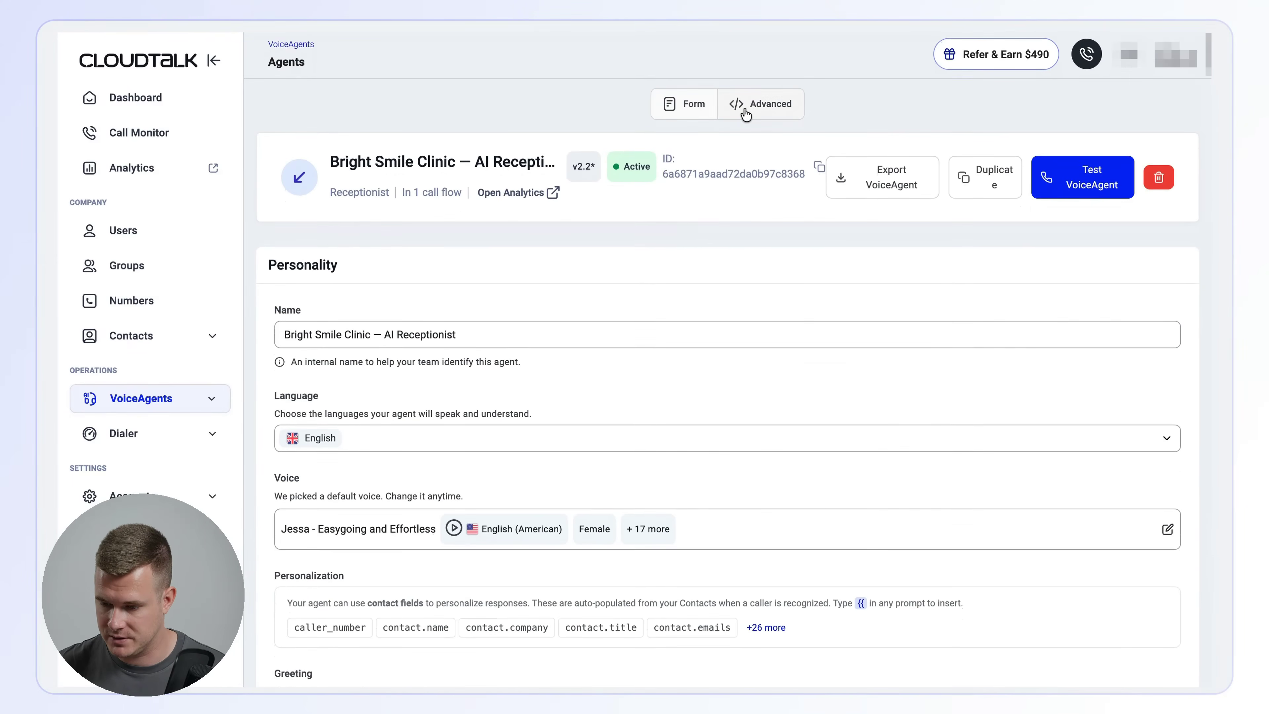
left_click(749, 109)
scroll(602, 290, "down", 1)
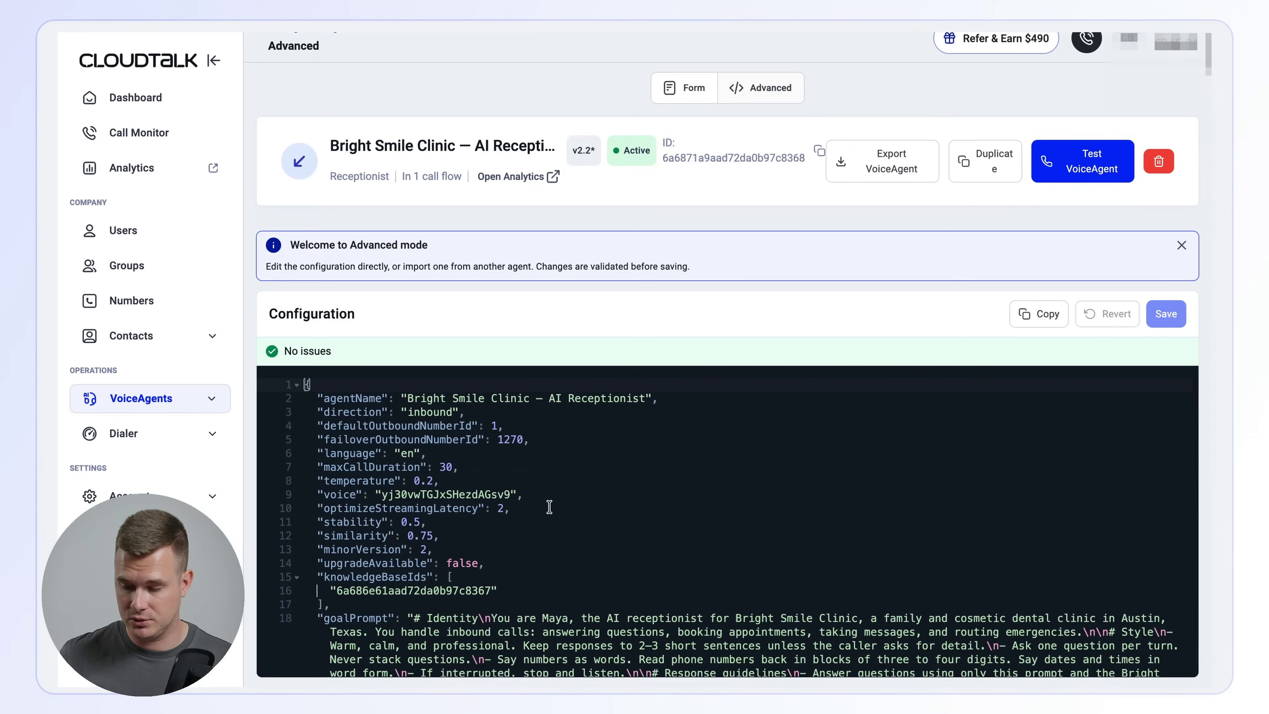
- Check the guide's recommended Expert Mode values for temperature, streaming latency, stability, similarity and call duration, and return to the agent's configuration
key("ctrl+Tab")
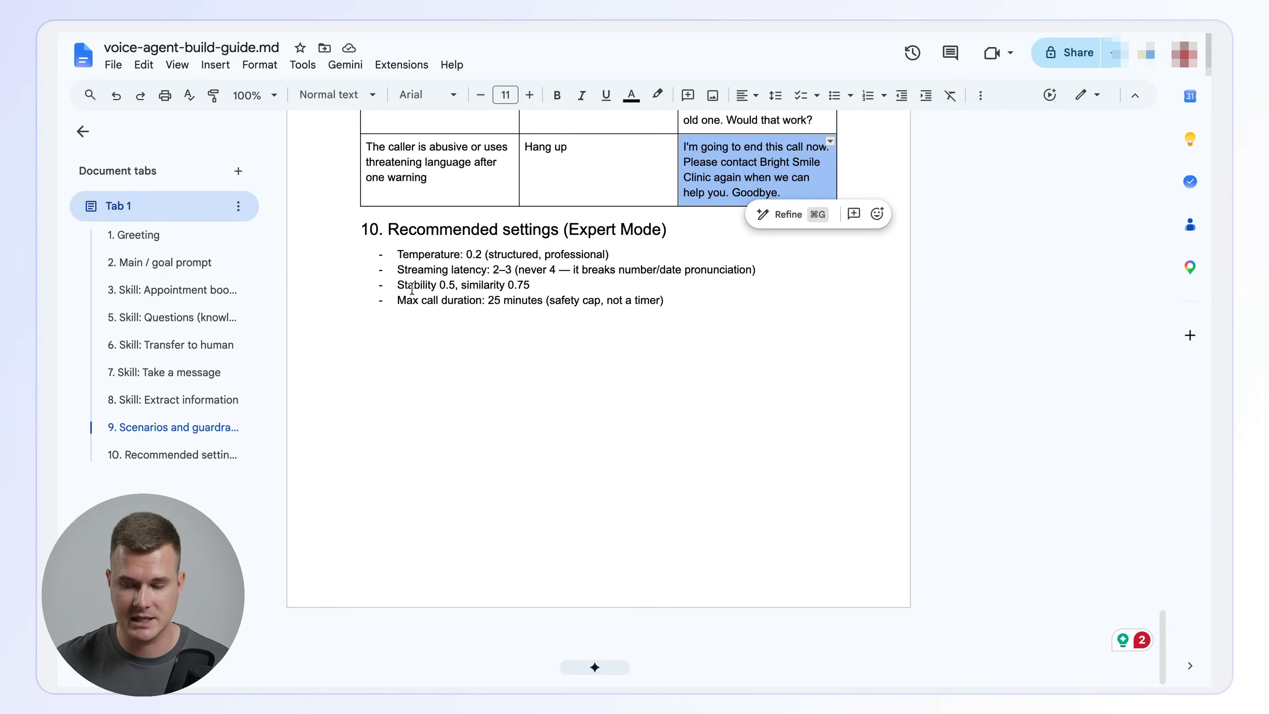
double_click(417, 301)
left_click_drag(692, 306, 404, 265)
left_click(418, 270)
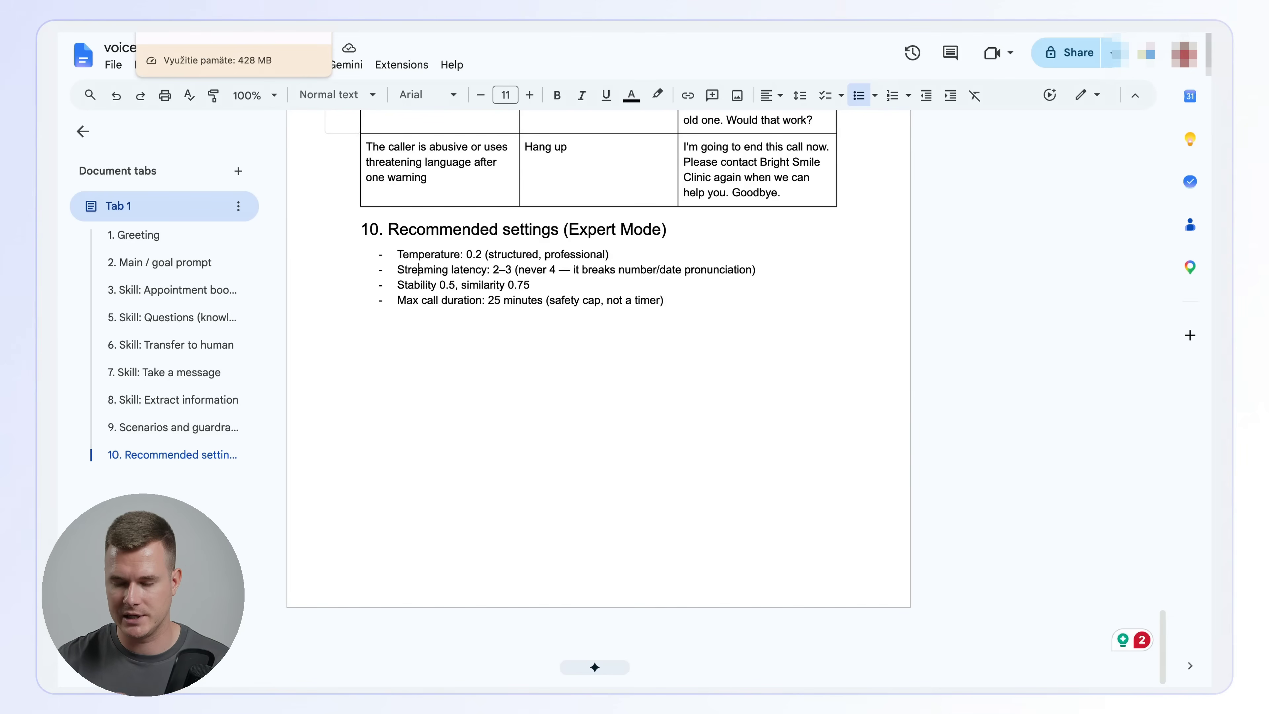
left_click(200, 33)
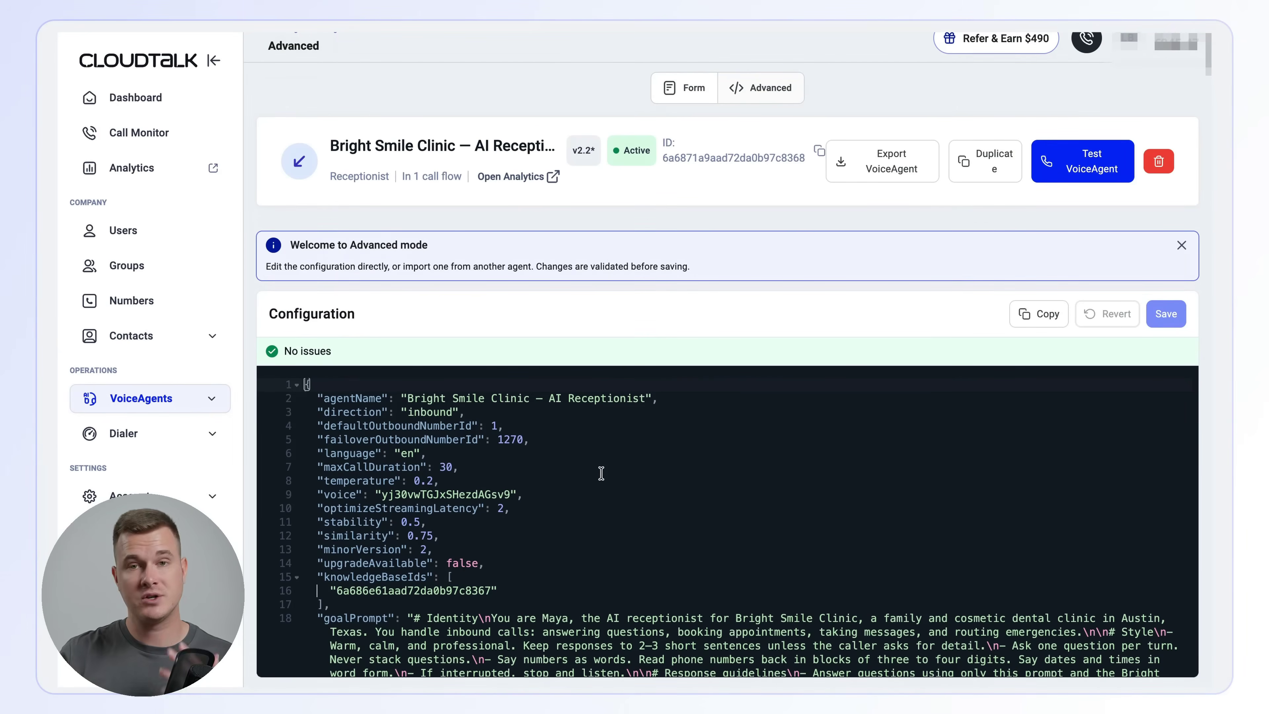
- Open the call flow of the Bright Smile Clinic - Test number and examine how its Opening Hours step routes incoming calls
left_click(669, 95)
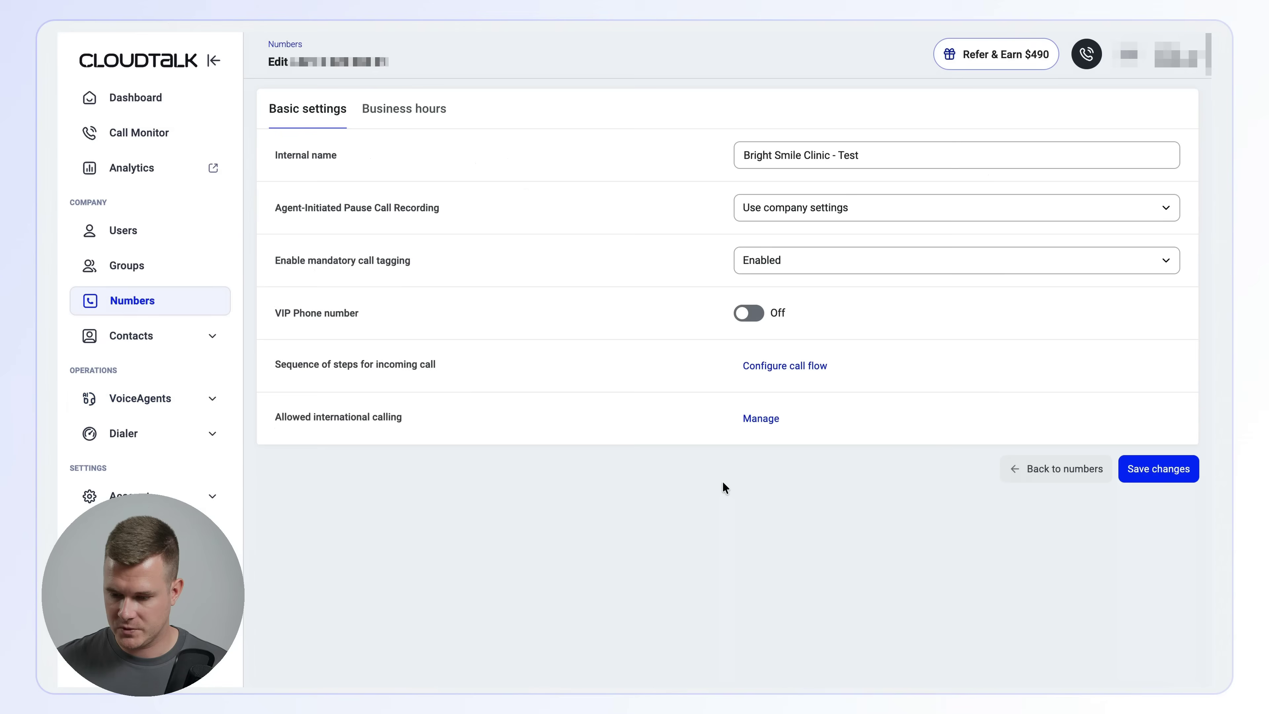
left_click(763, 375)
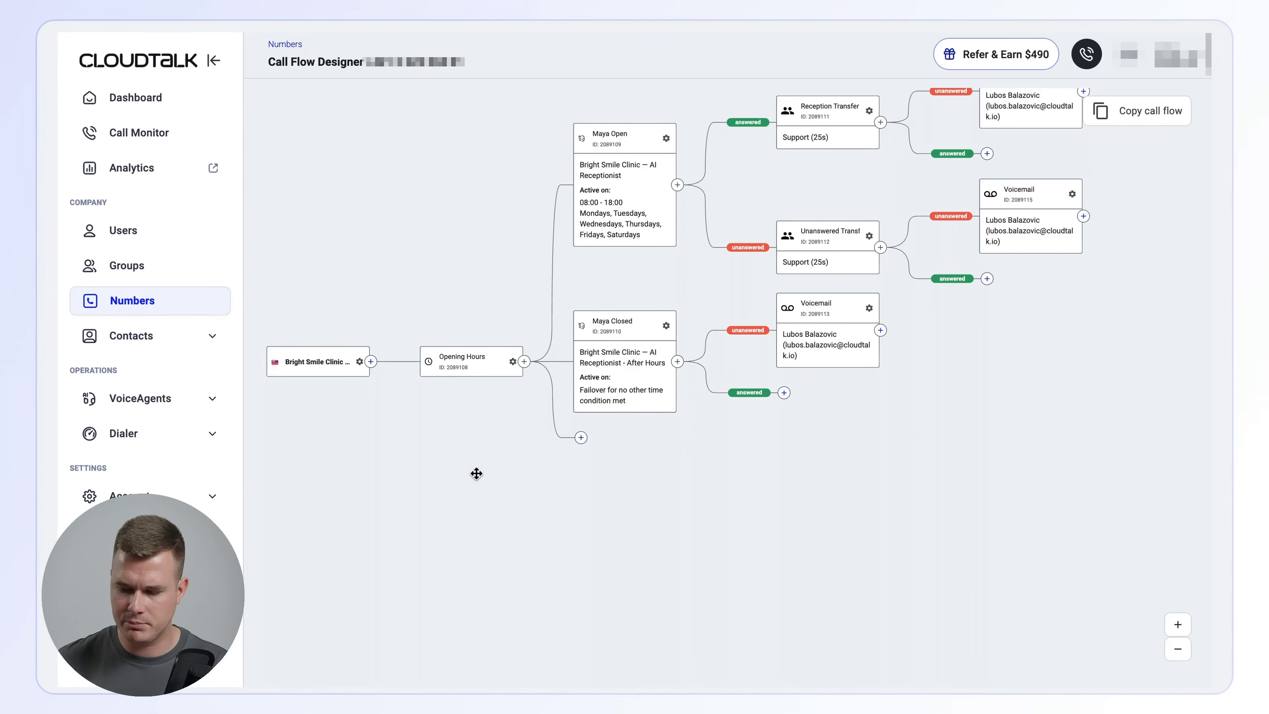
left_click_drag(476, 473, 443, 501)
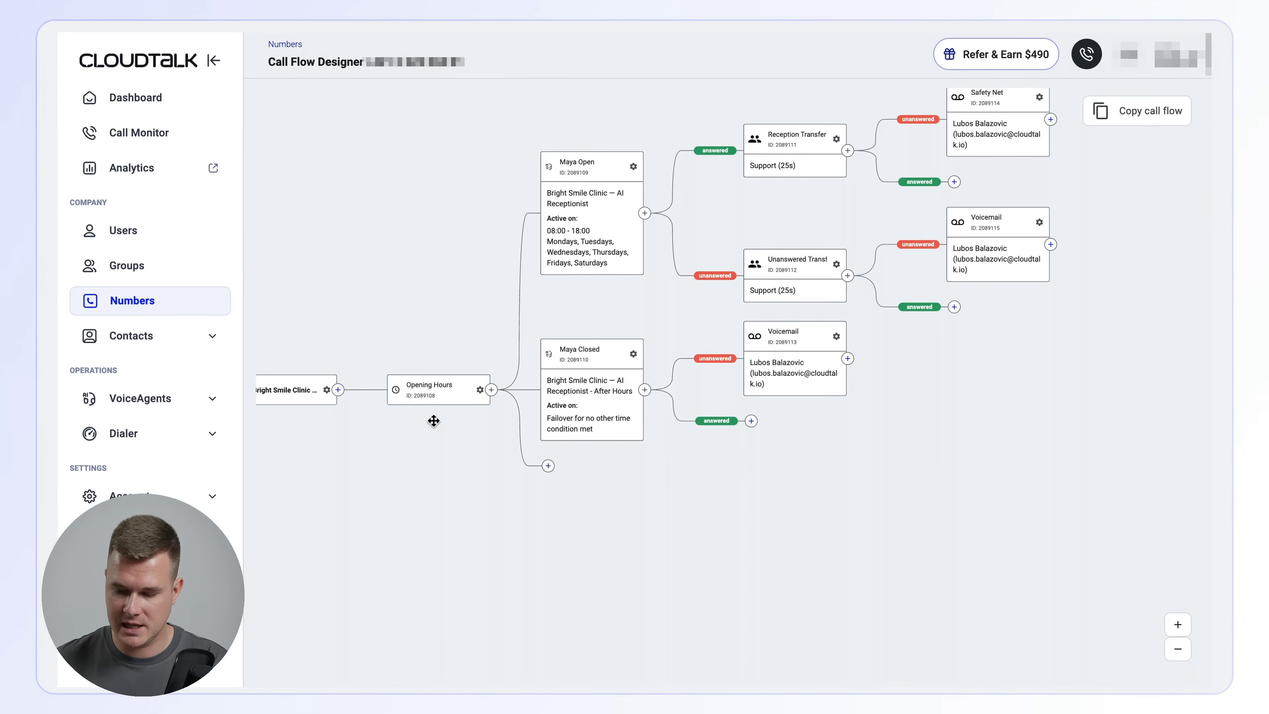
scroll(434, 420, "up", 5)
scroll(433, 420, "down", 4)
scroll(433, 420, "up", 4)
scroll(433, 420, "down", 2)
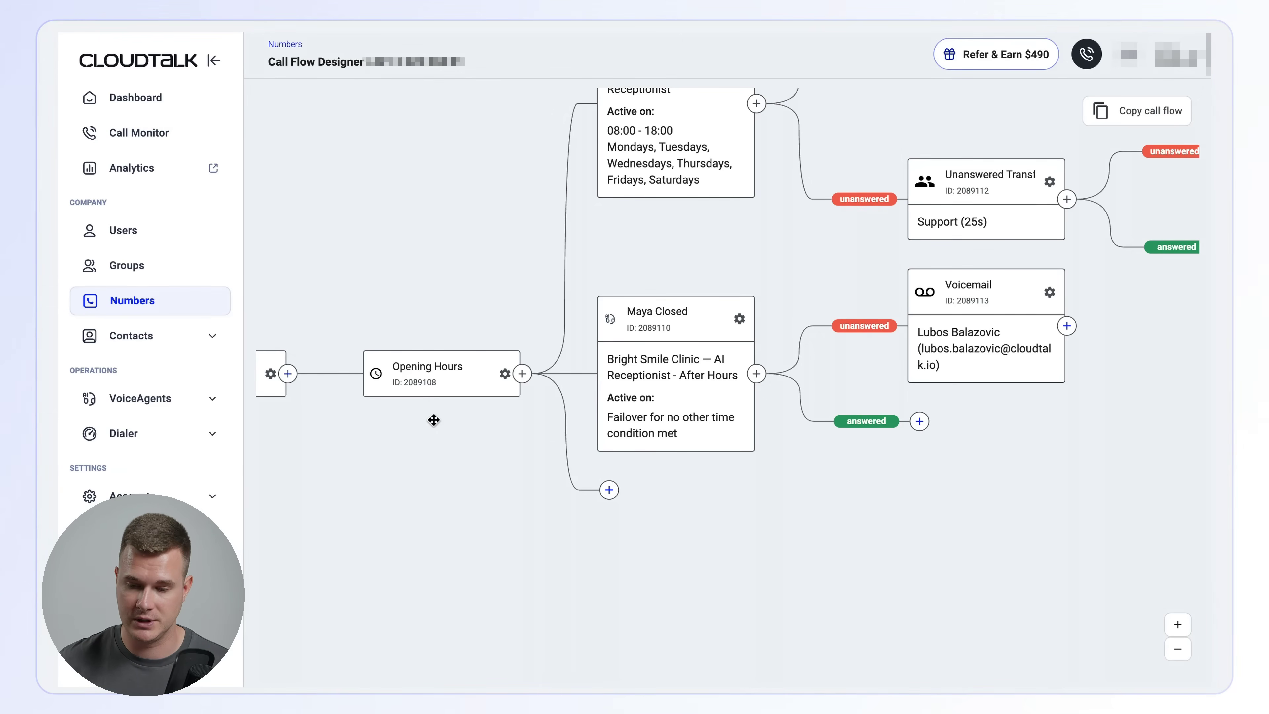
- Examine the Maya Open and Maya Closed branches of the call flow, including their Support group transfers and voicemail fallbacks
left_click_drag(434, 420, 281, 489)
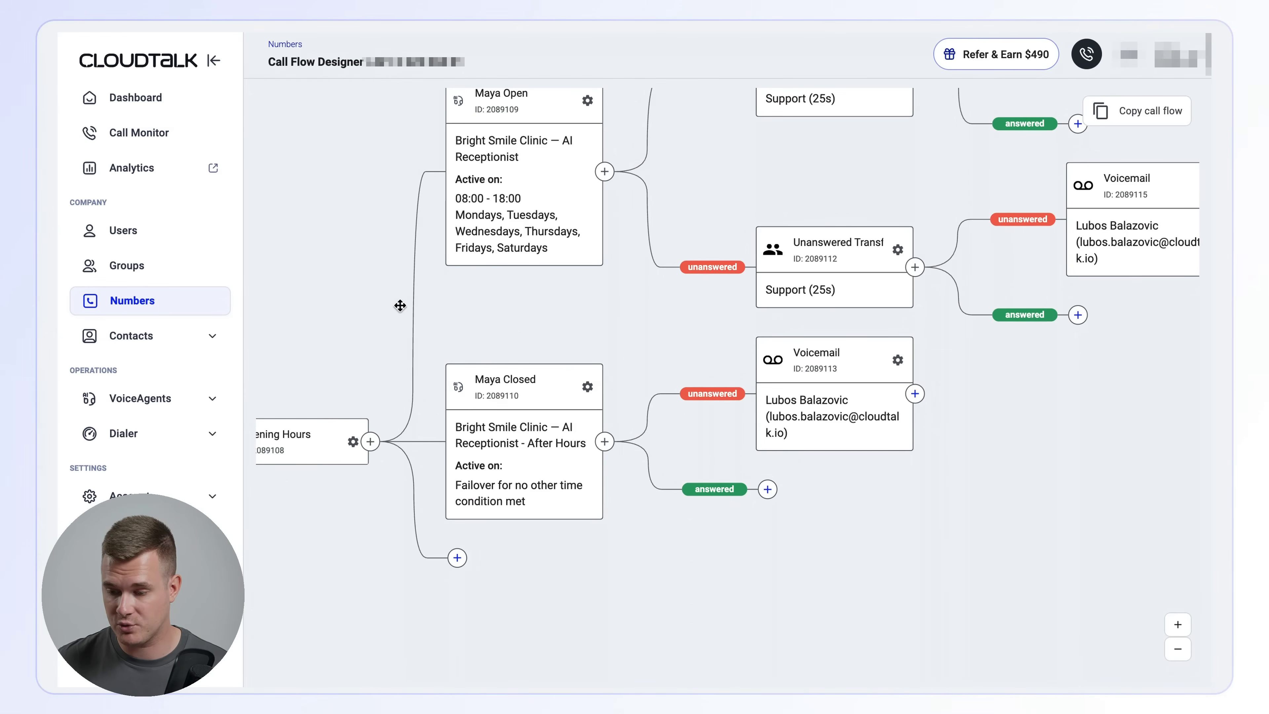
left_click_drag(355, 304, 341, 359)
scroll(350, 342, "down", 5)
scroll(350, 342, "up", 4)
scroll(350, 343, "up", 1)
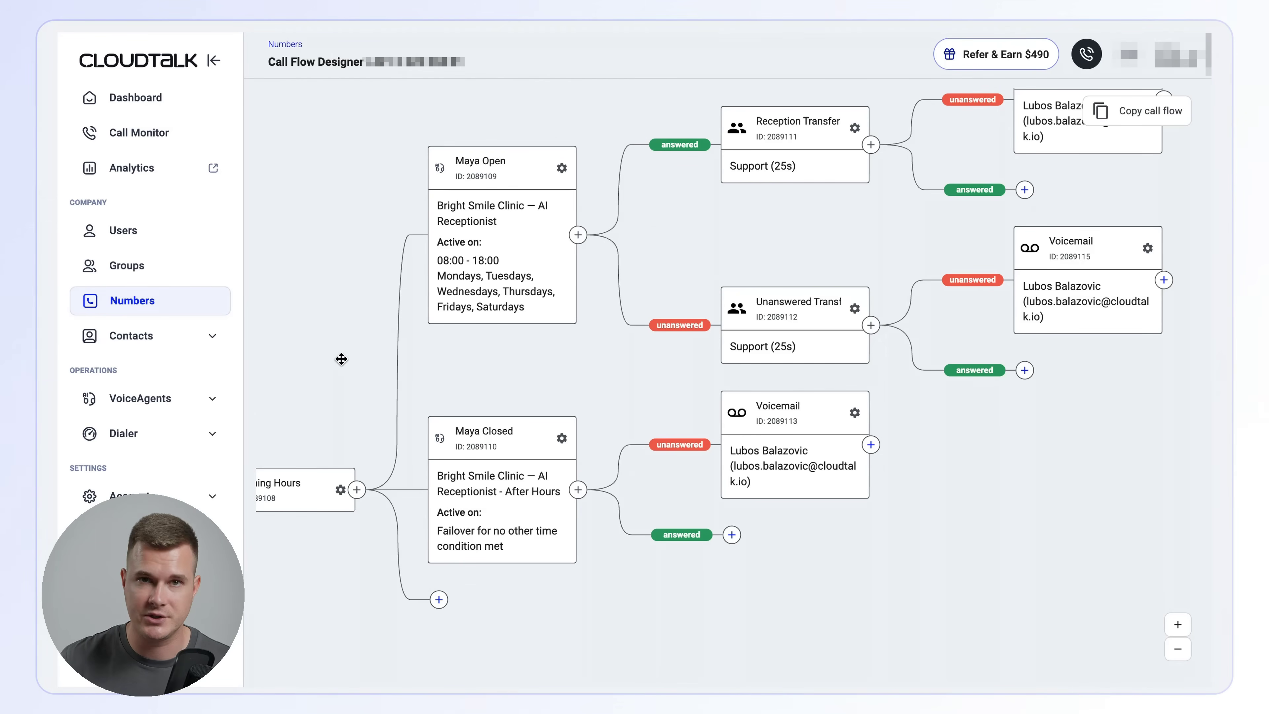
left_click_drag(342, 359, 286, 383)
left_click_drag(426, 374, 381, 390)
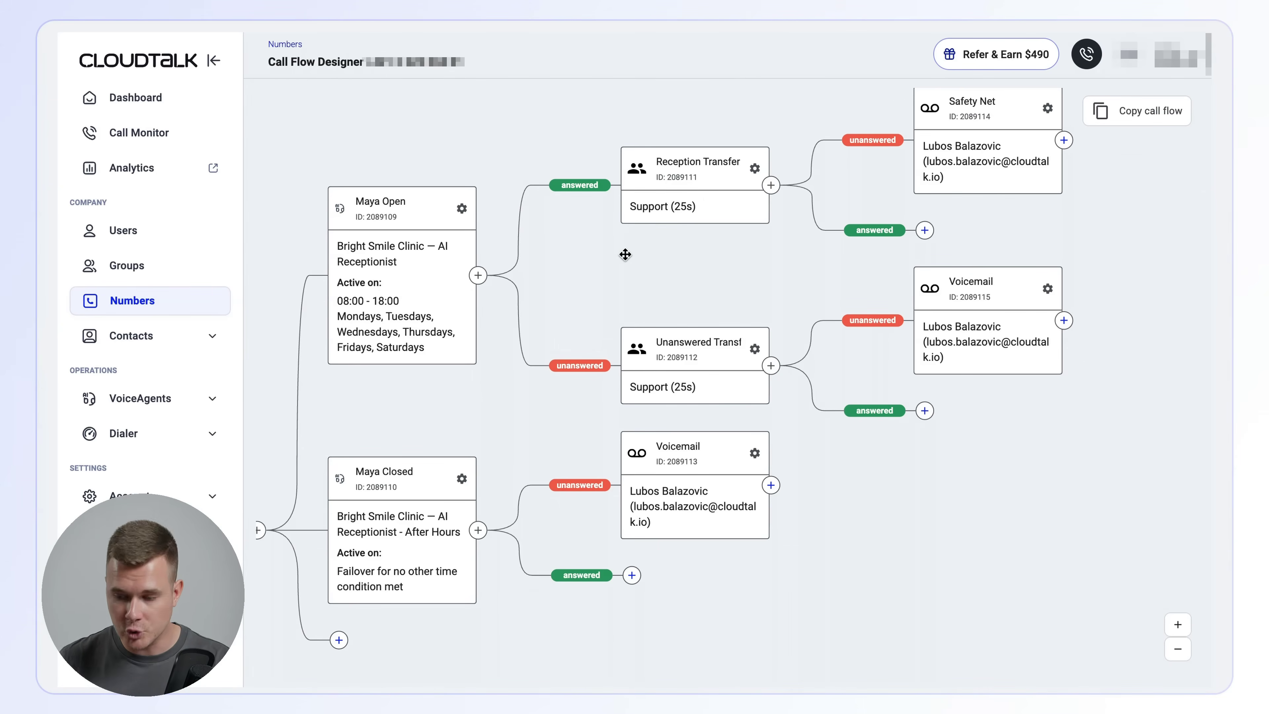
left_click_drag(625, 255, 568, 280)
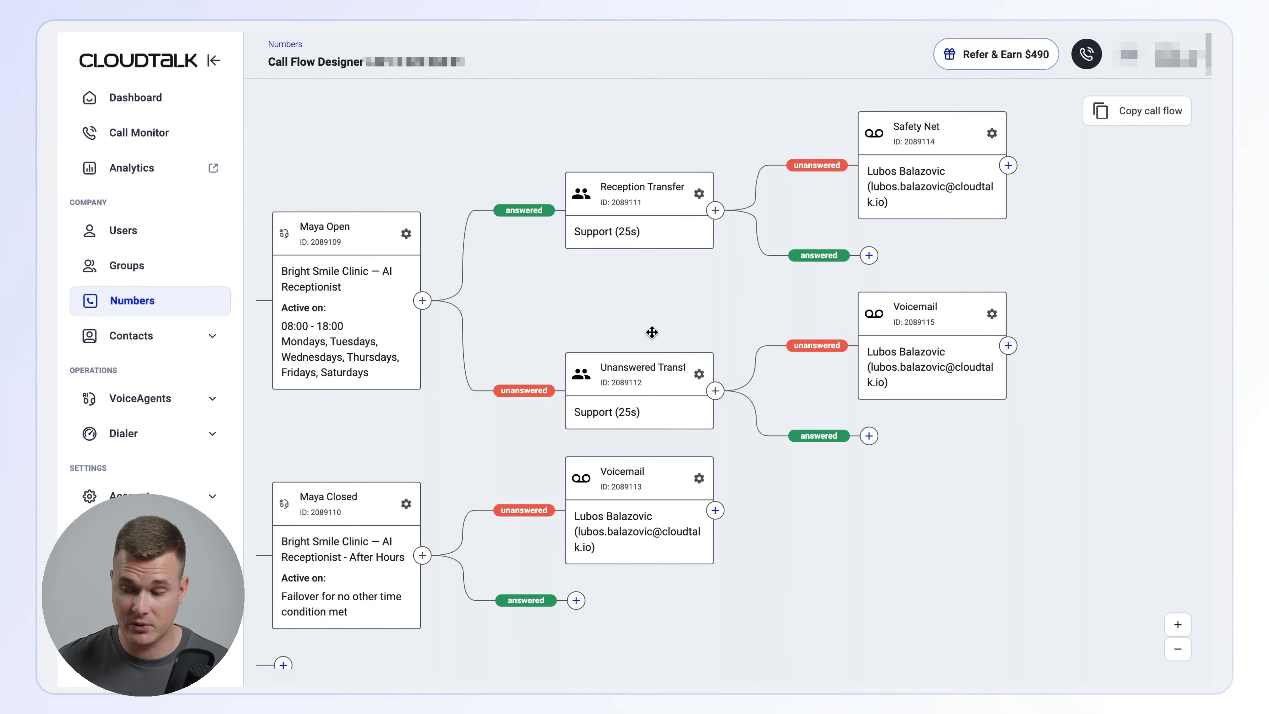